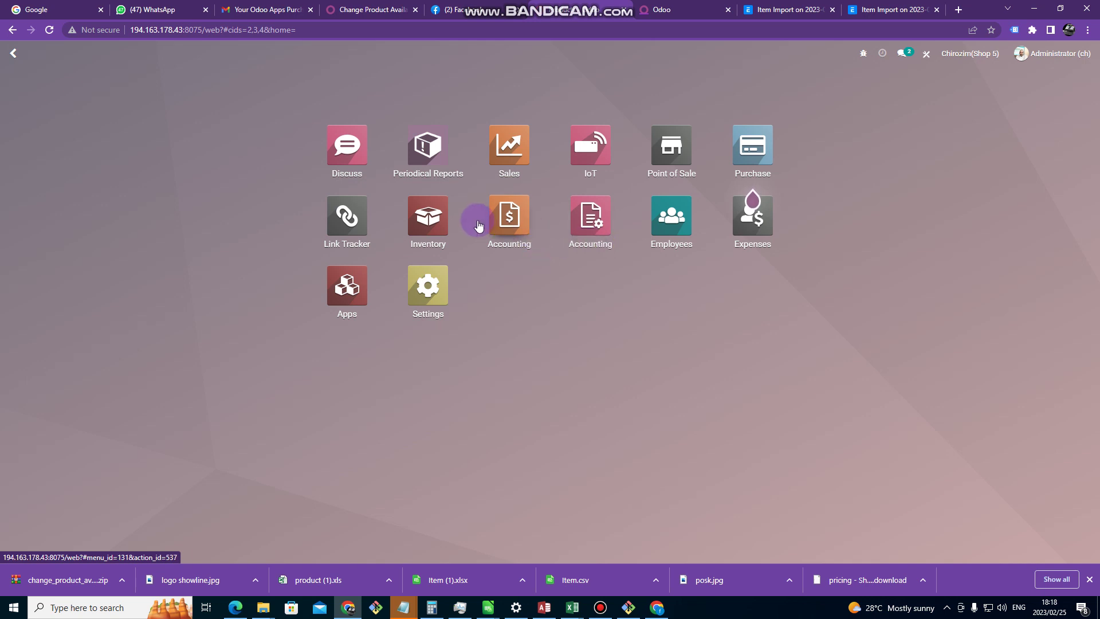
Turn on Lots & Serial Numbers traceability in the Inventory settings and save
click(436, 298)
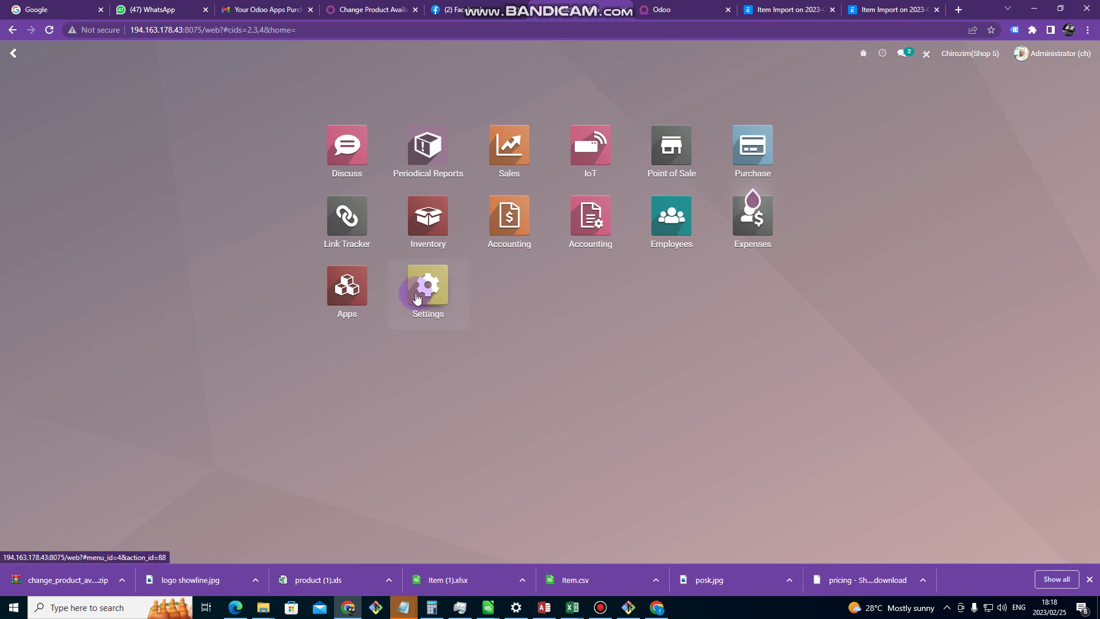
scroll(176, 294, down, 20)
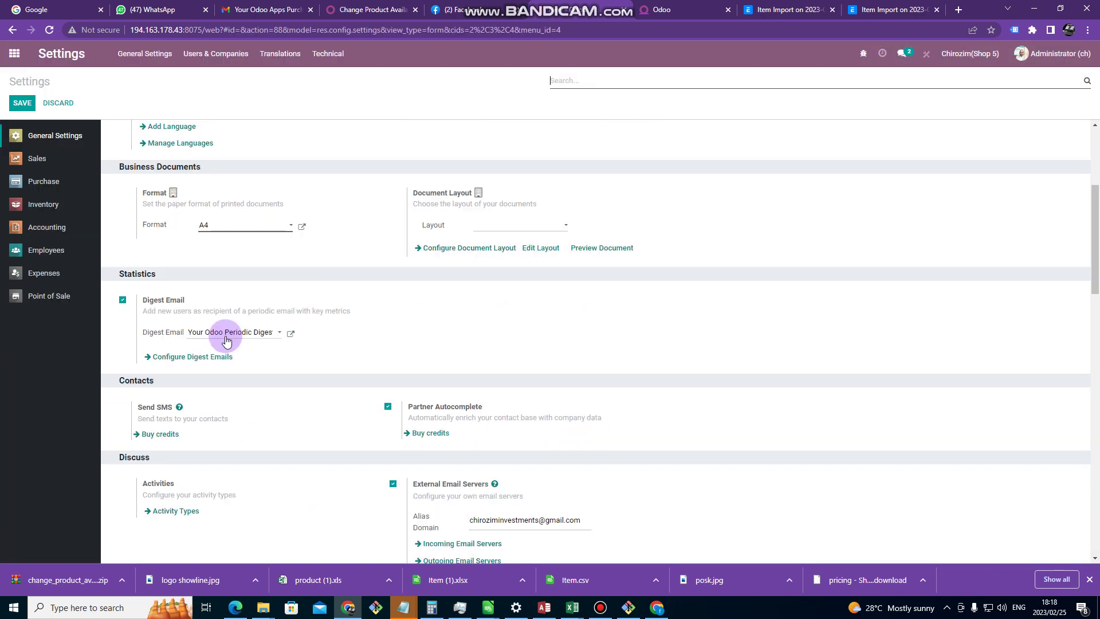
scroll(194, 450, down, 4)
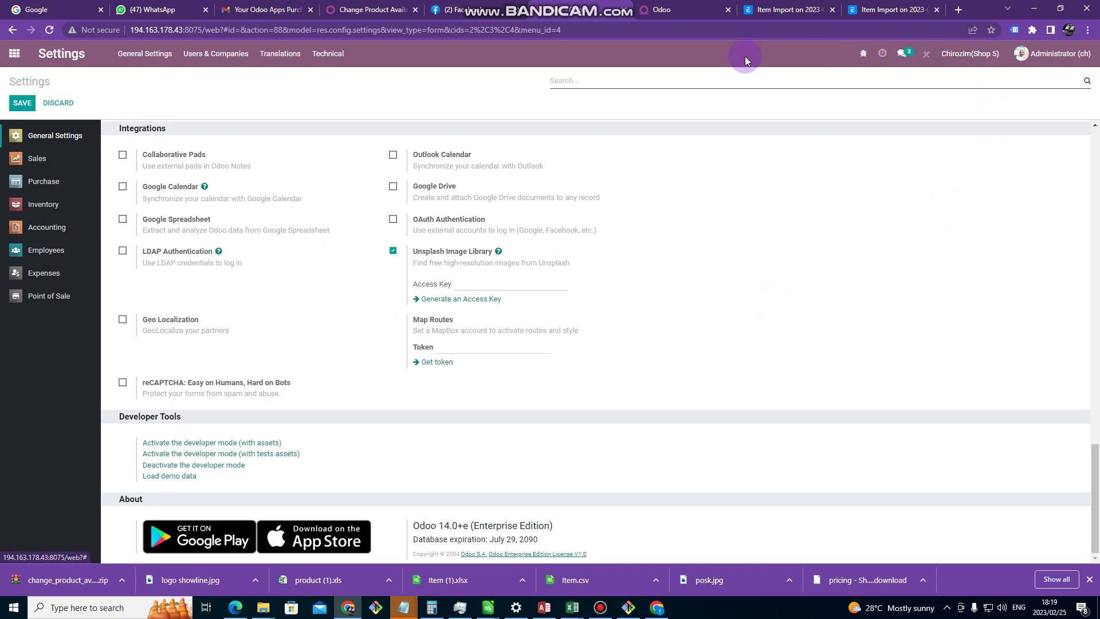
click(53, 208)
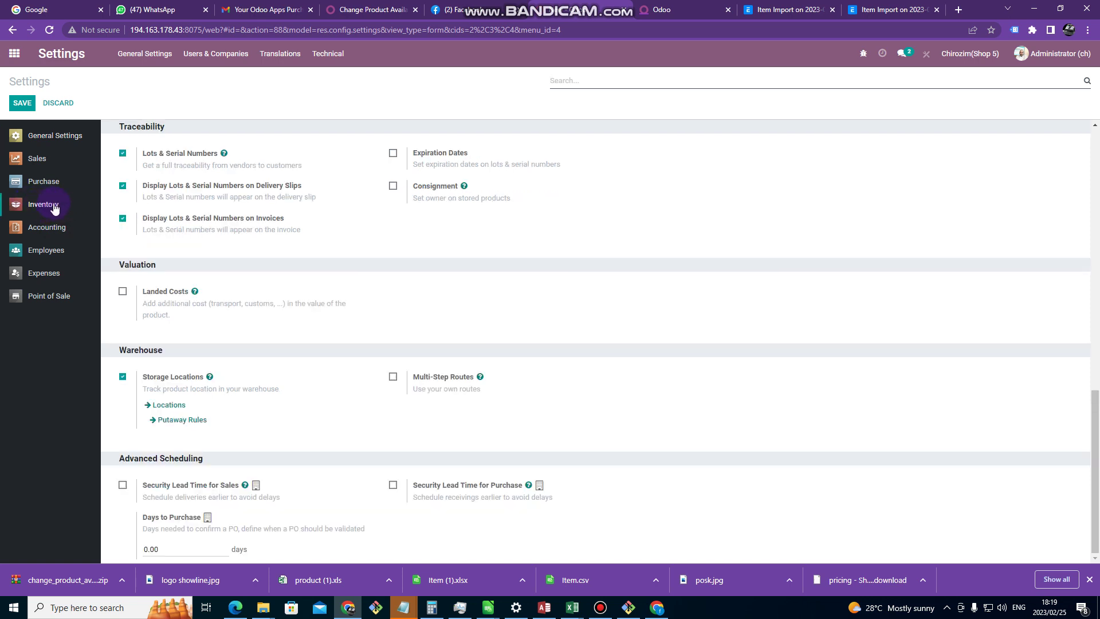
scroll(197, 243, up, 2)
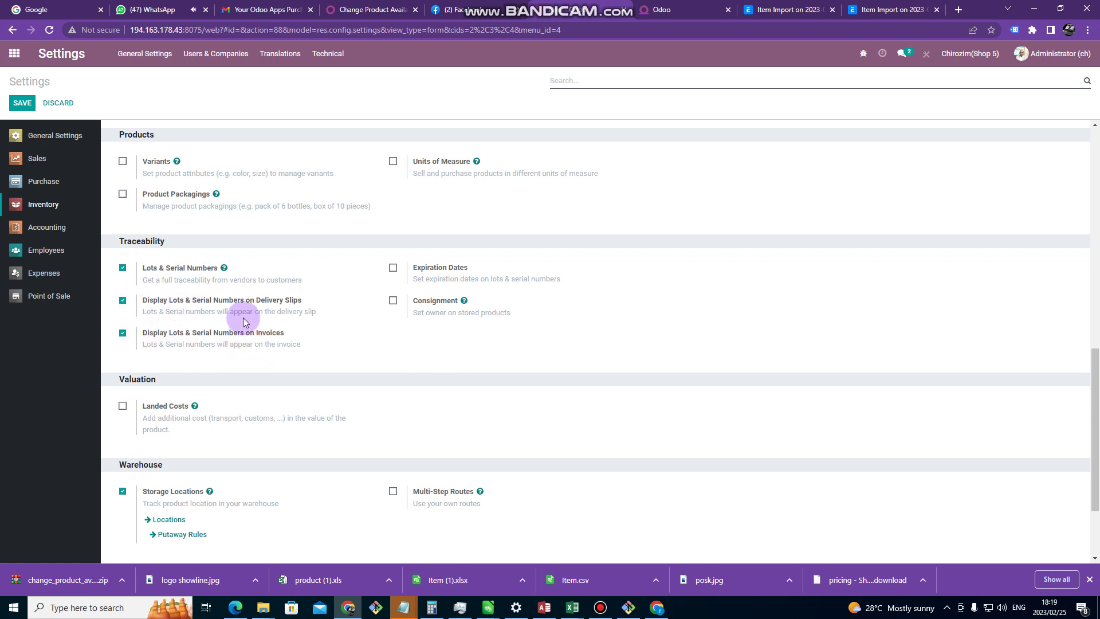
click(22, 103)
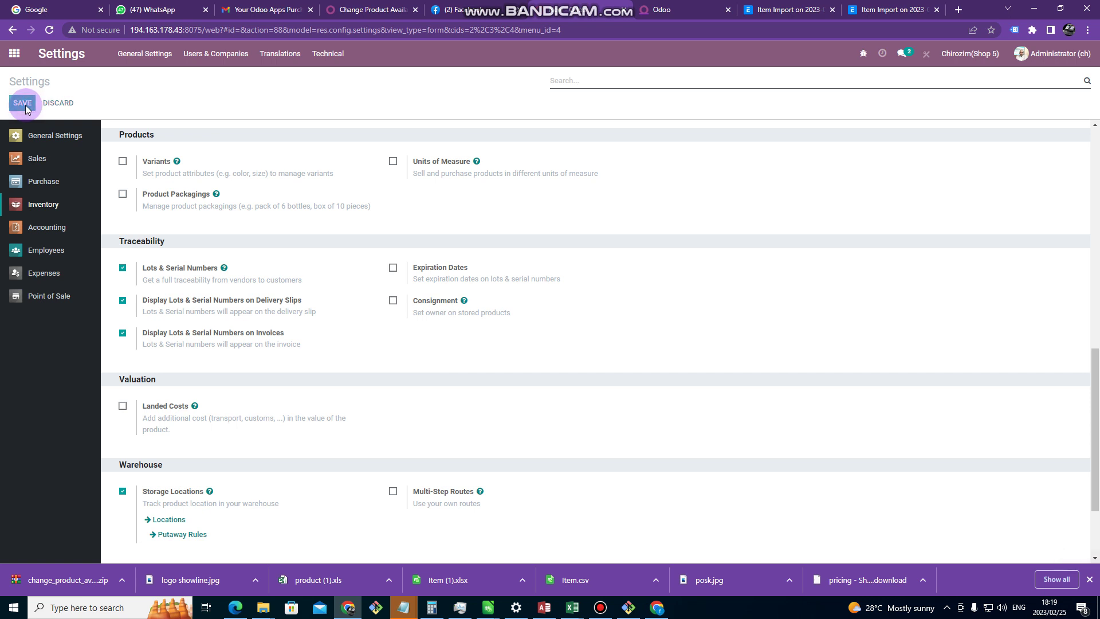
Close the downloads bar and go from the apps home screen into the Inventory overview
click(15, 59)
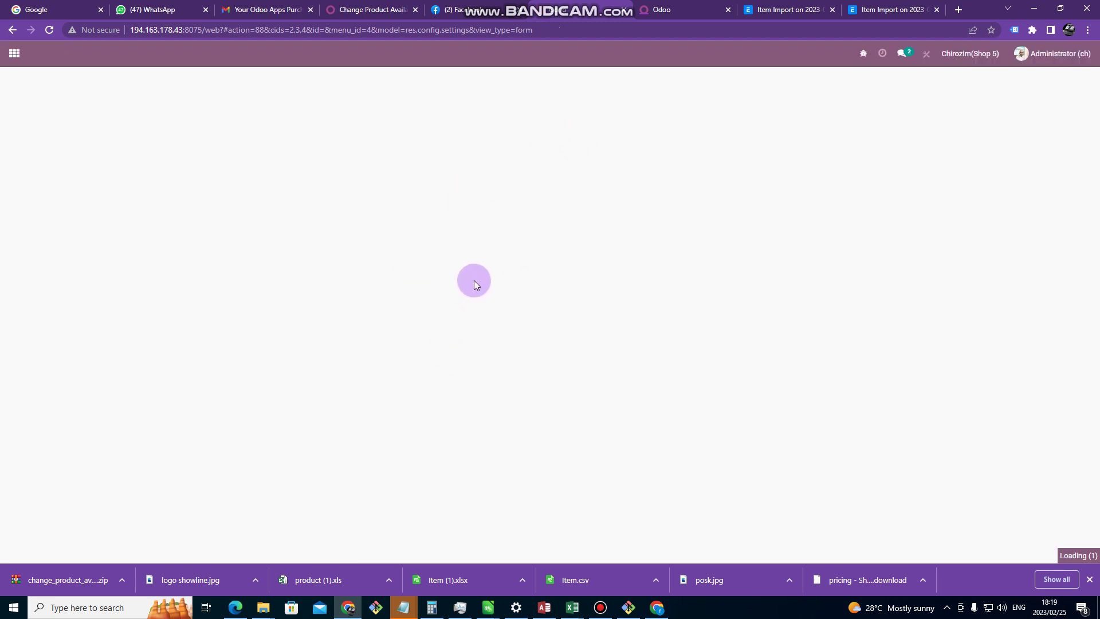
click(1090, 581)
click(13, 55)
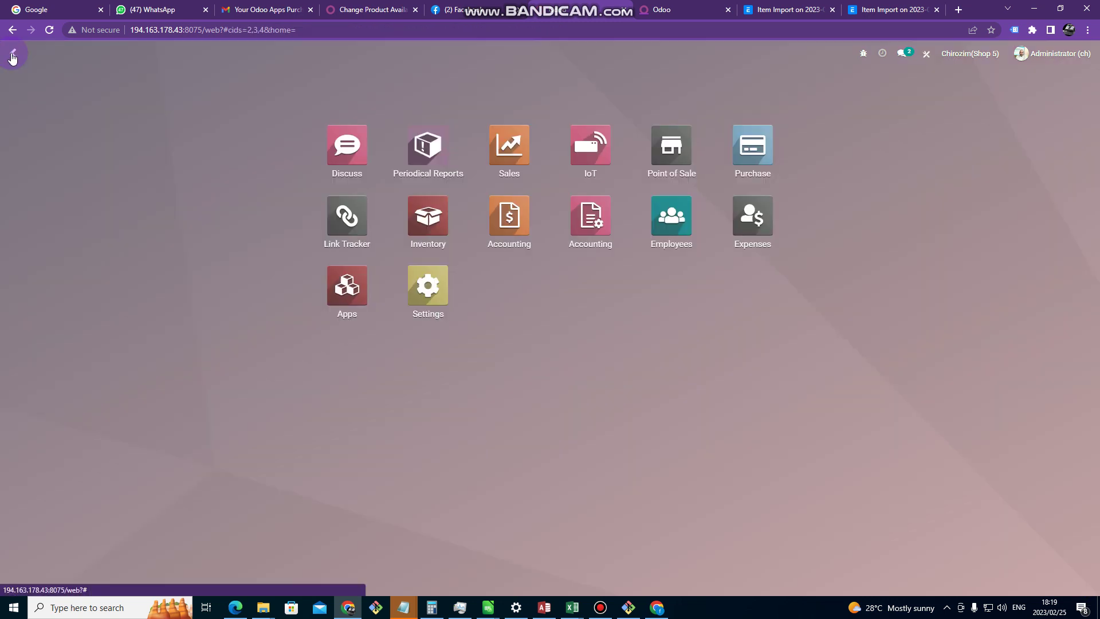
click(434, 213)
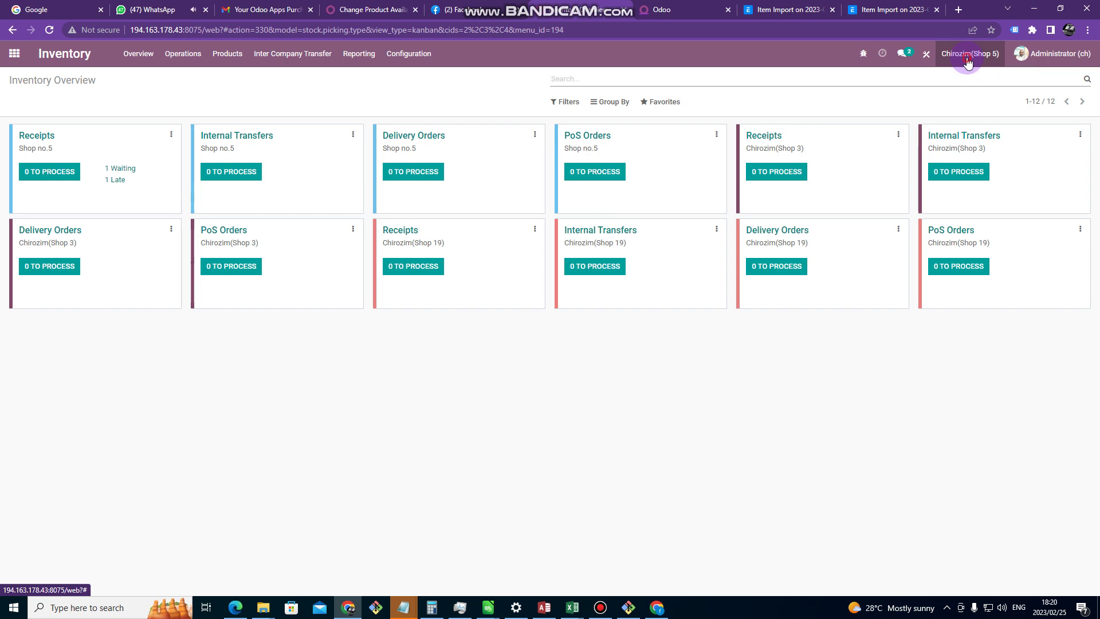
Tick Chirozim(Shop 1) and untick Chirozim(Shop 5) in the company switcher
click(968, 61)
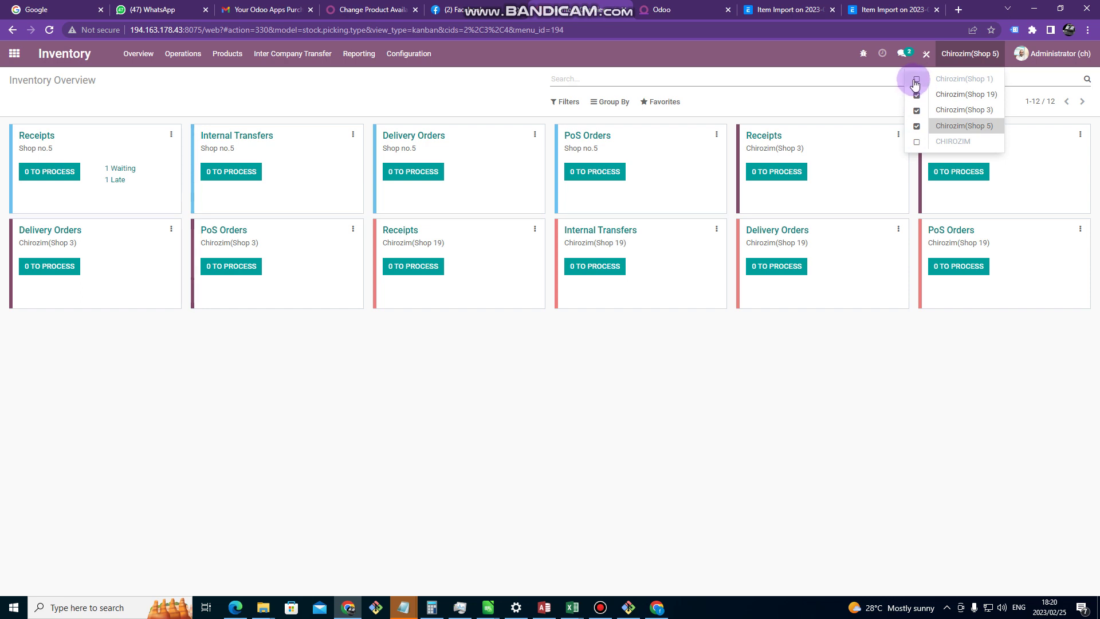
click(917, 81)
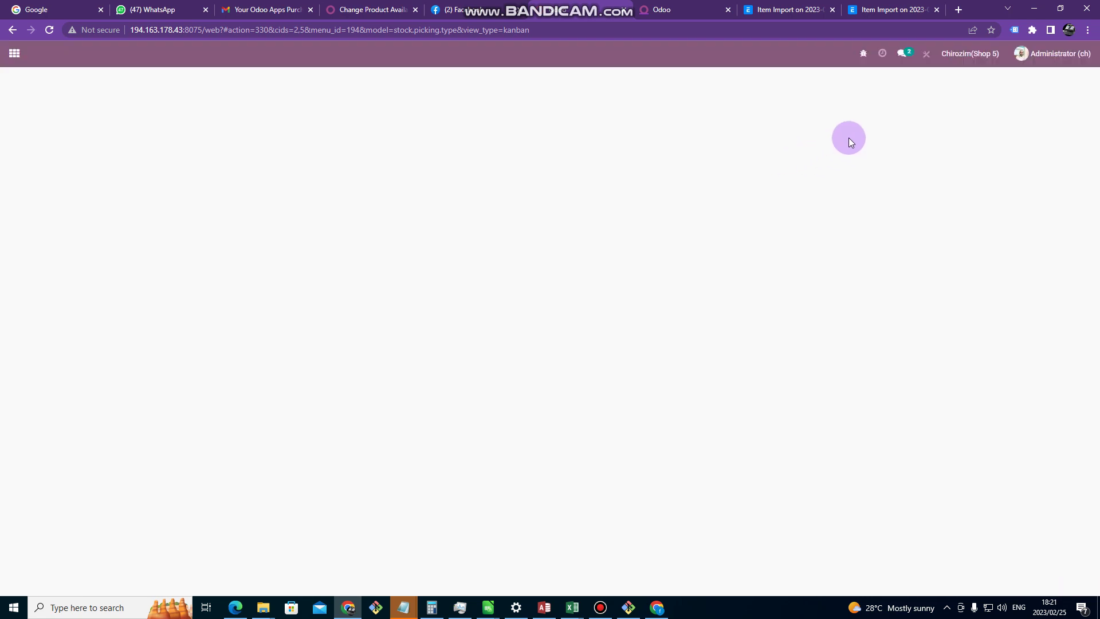
click(949, 66)
click(917, 126)
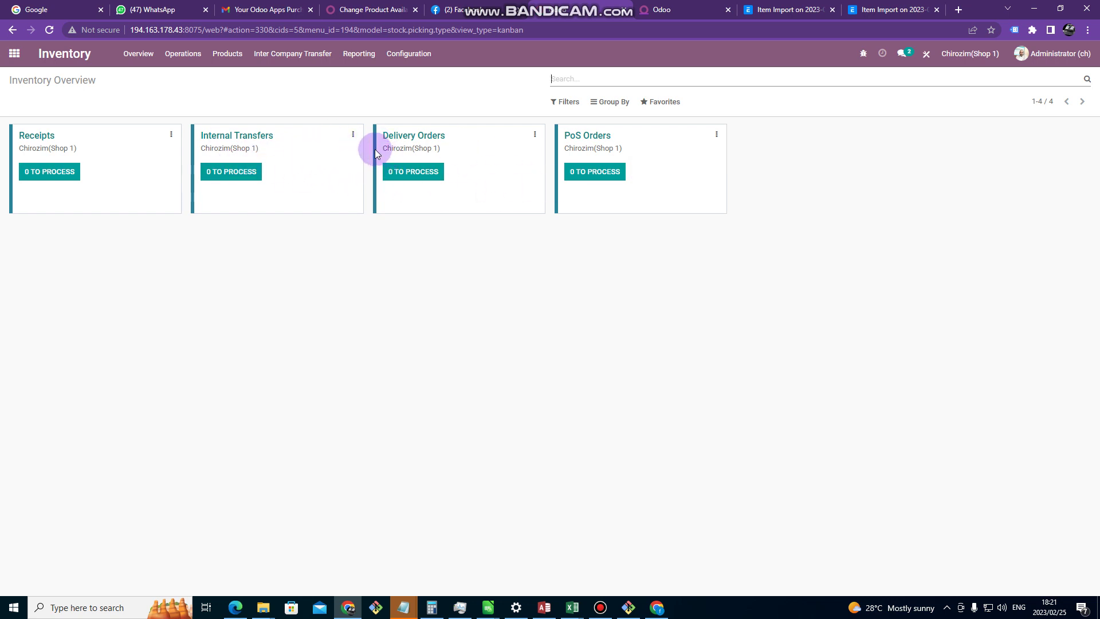
Rename the Chirozim(Shop 1) warehouse to 'shop1' with short name 'Shop1' and save it
click(405, 54)
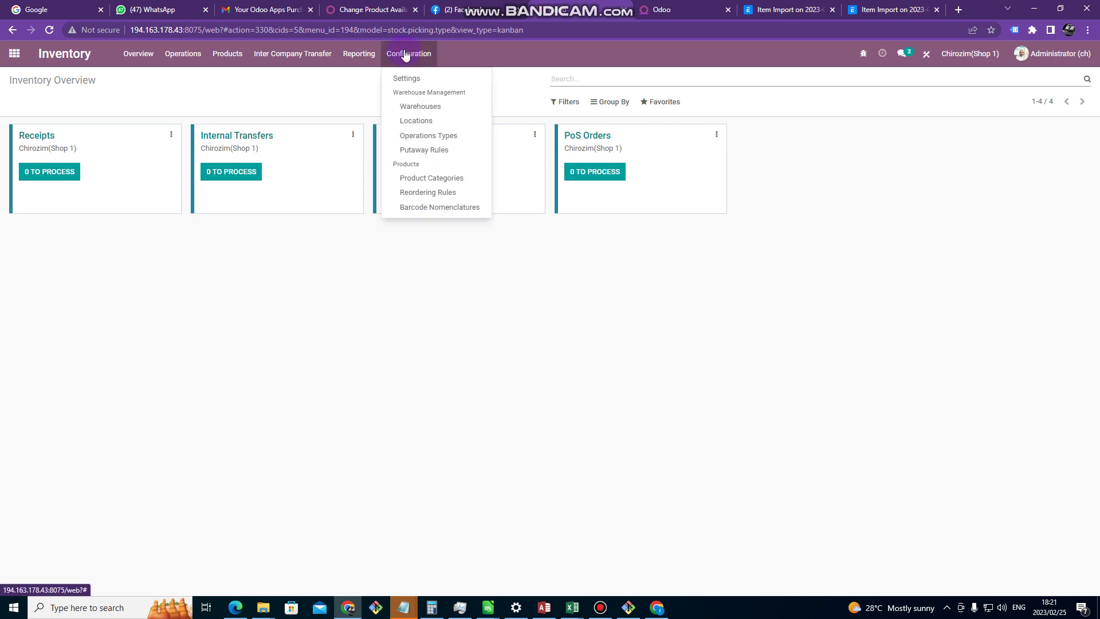
click(421, 106)
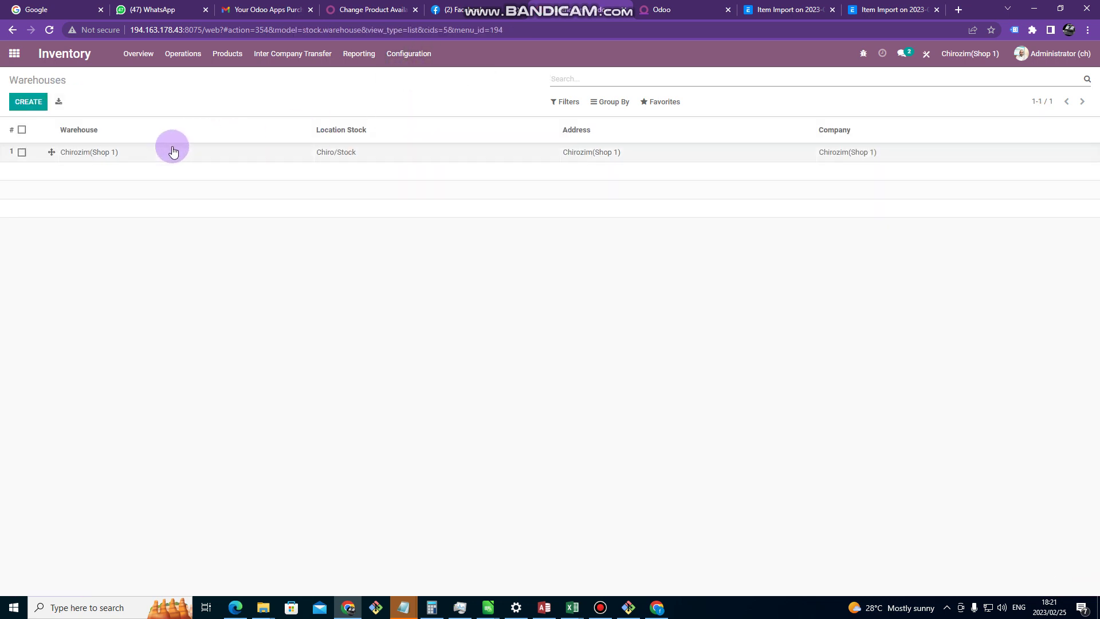
double_click(101, 154)
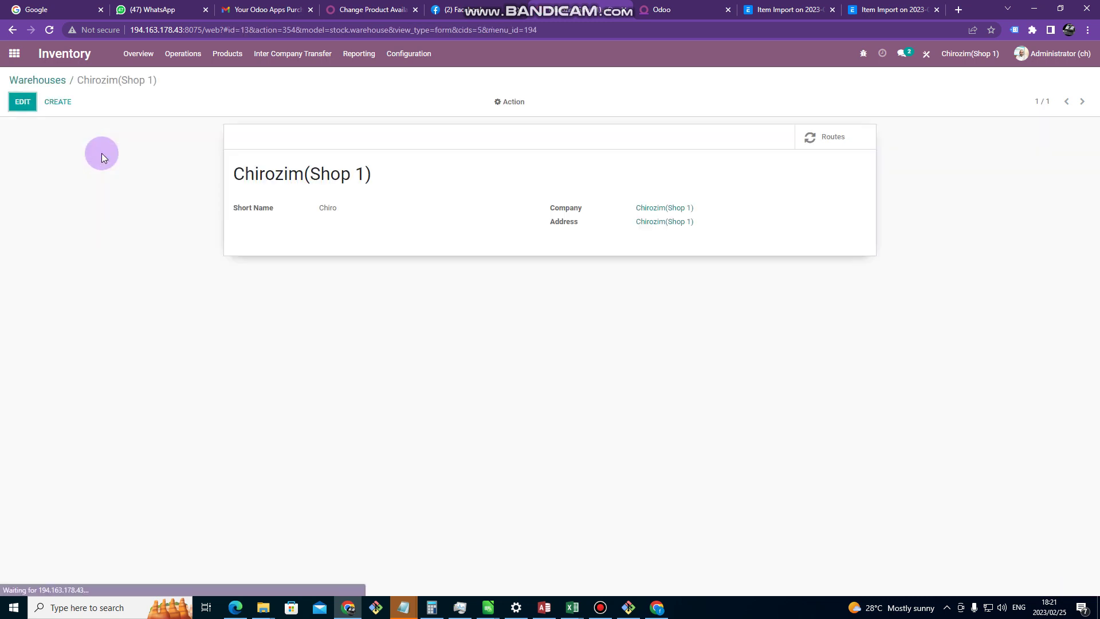
click(24, 103)
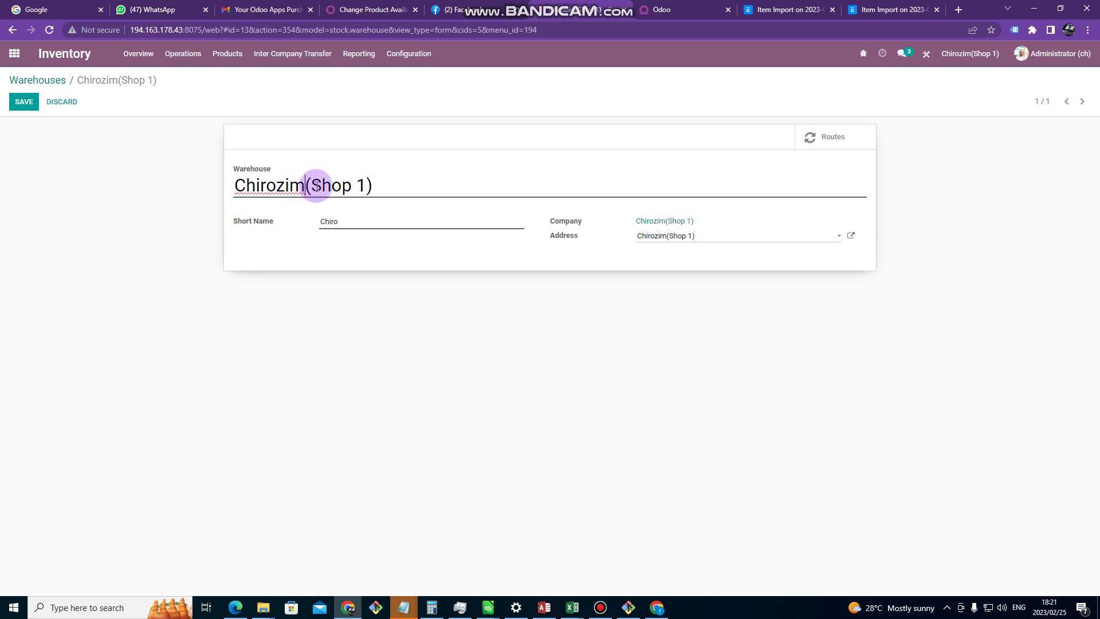
key(BackSpace)
key(BackSpace)
key(BackSpace)
key(BackSpace)
key(BackSpace)
key(BackSpace)
key(BackSpace)
key(BackSpace)
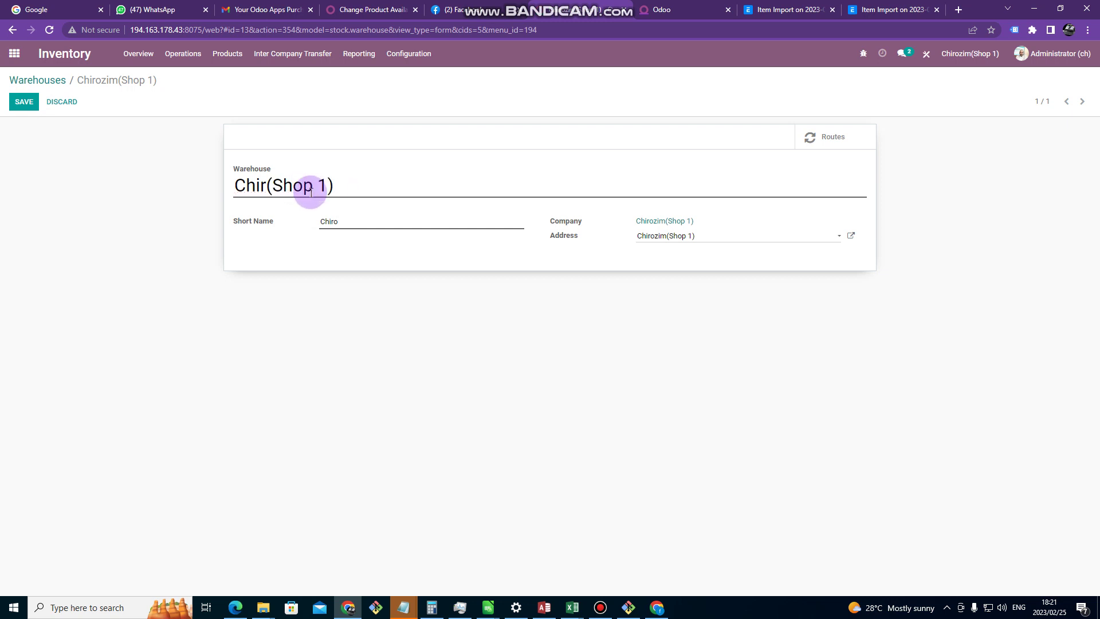
drag(304, 185, 141, 183)
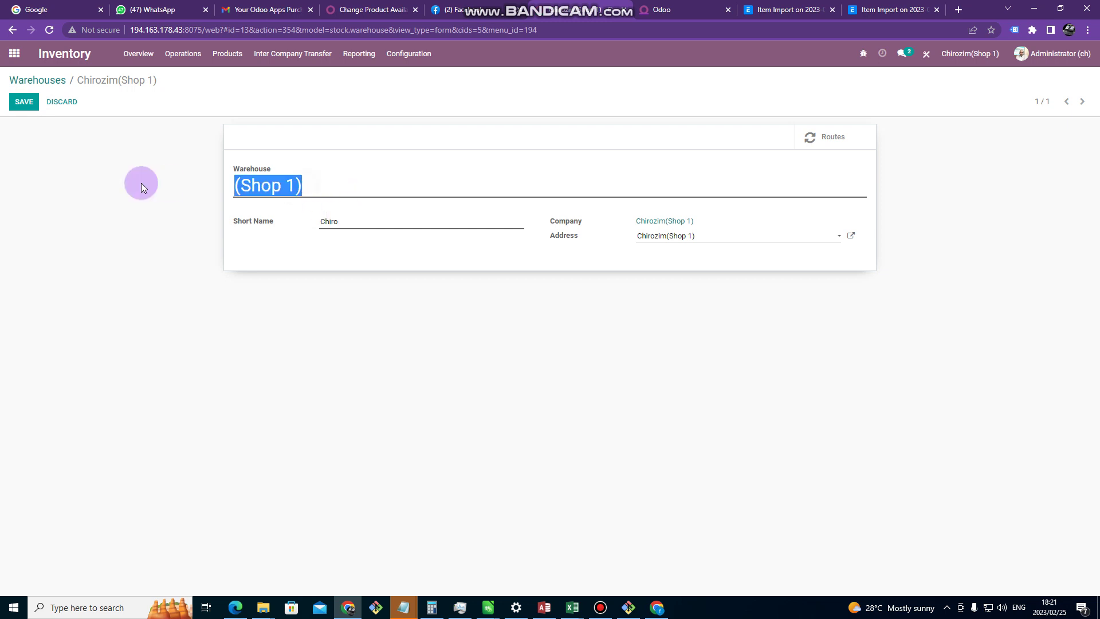
text(S)
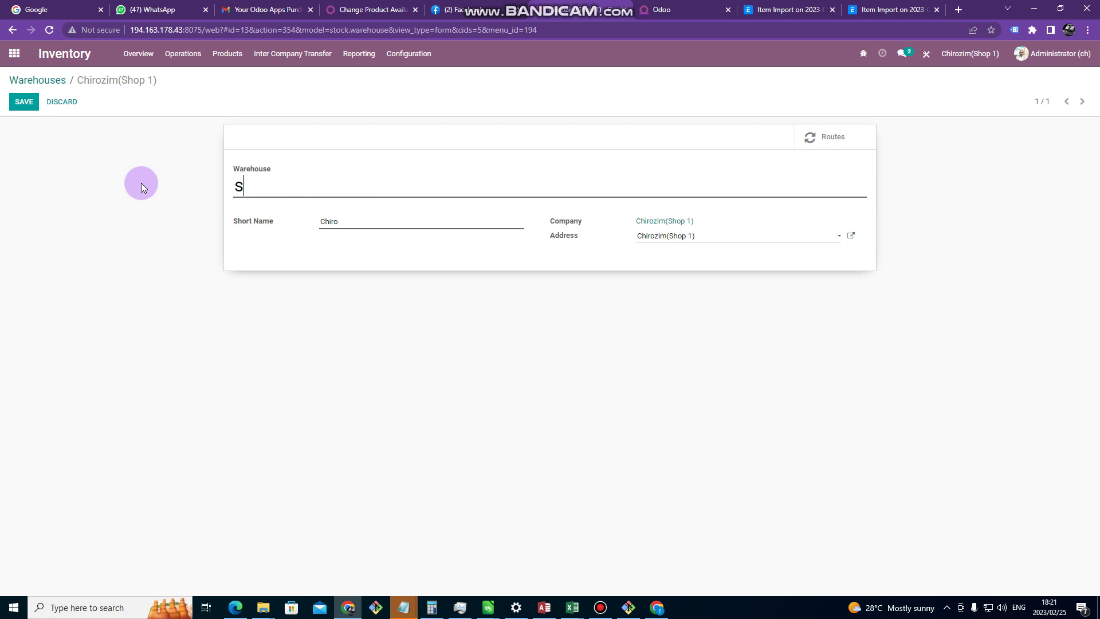
text(hop1)
drag(344, 222, 287, 222)
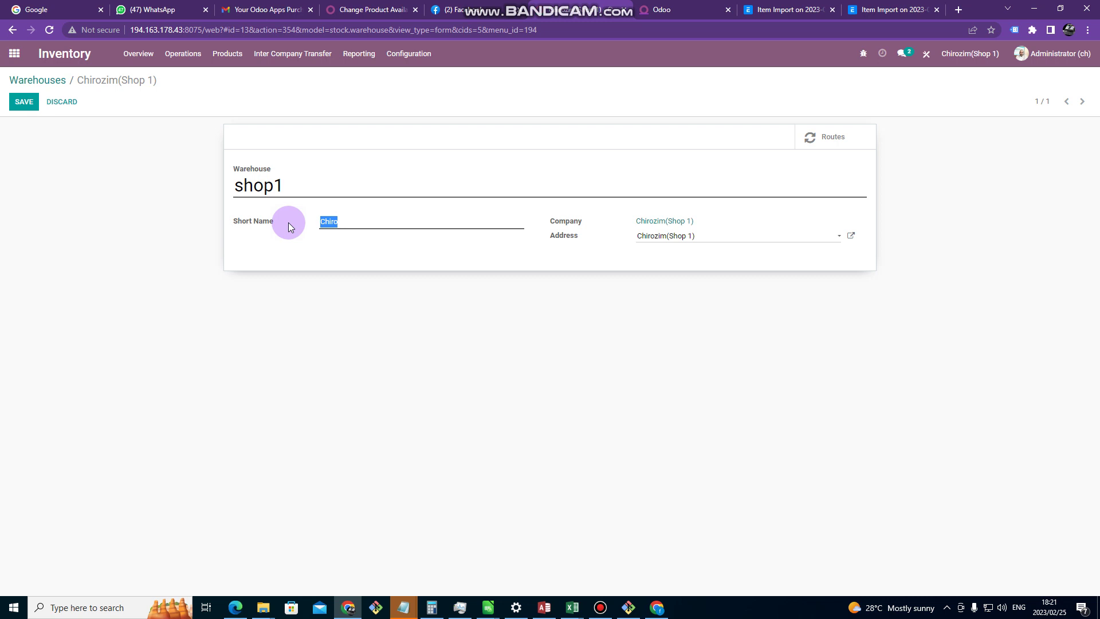
text(Shop 1)
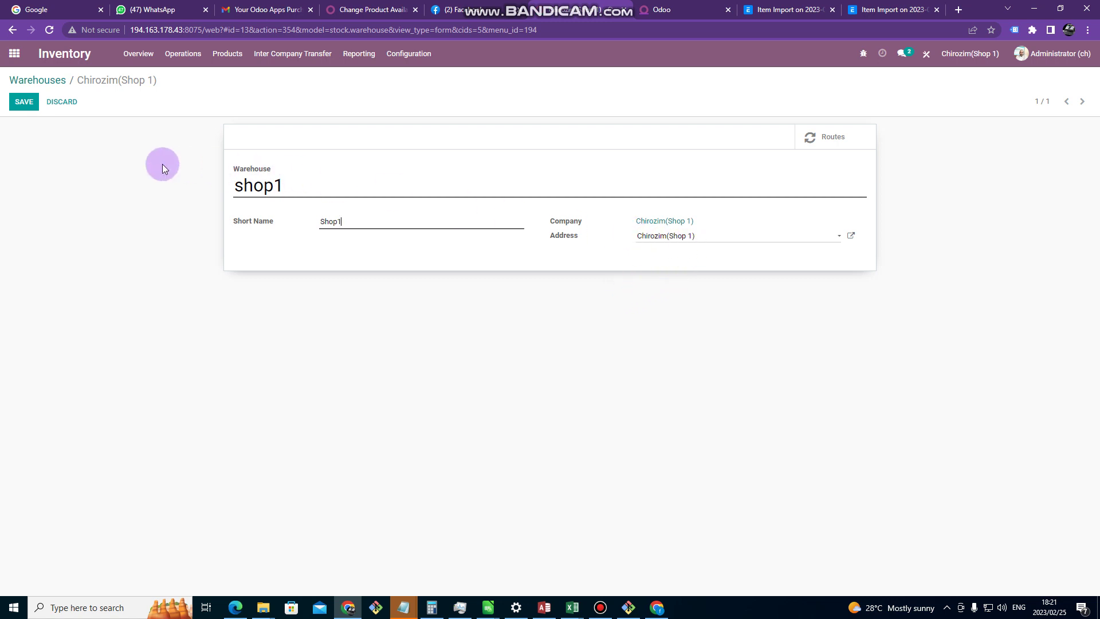
click(31, 104)
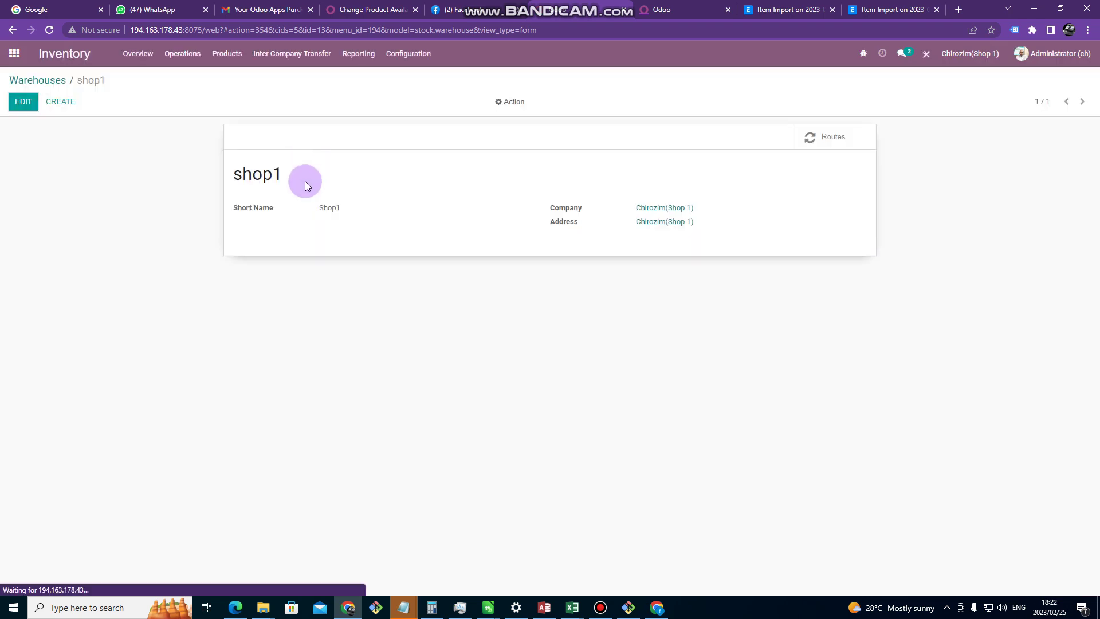
List all 1549 products, with the Products filter removed, in list view
click(239, 57)
click(243, 82)
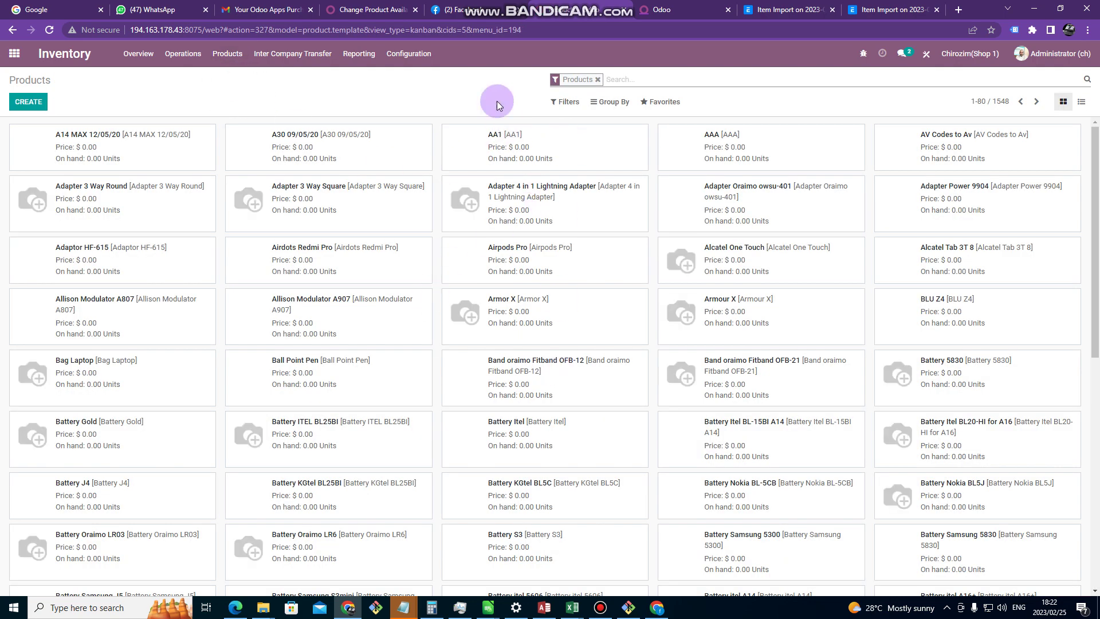
click(598, 80)
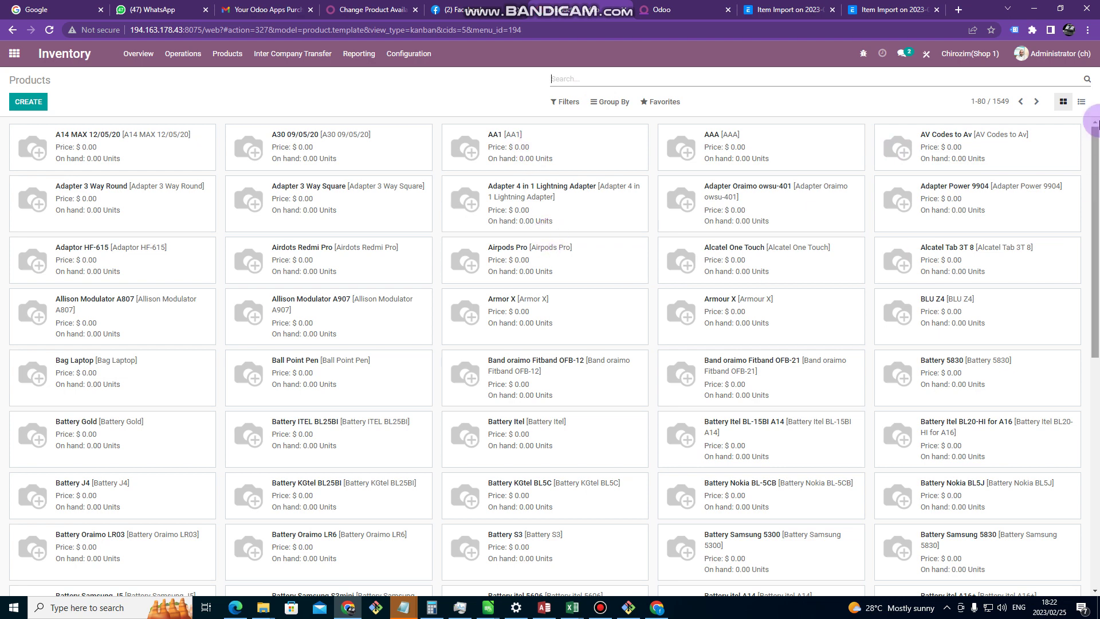
click(1083, 103)
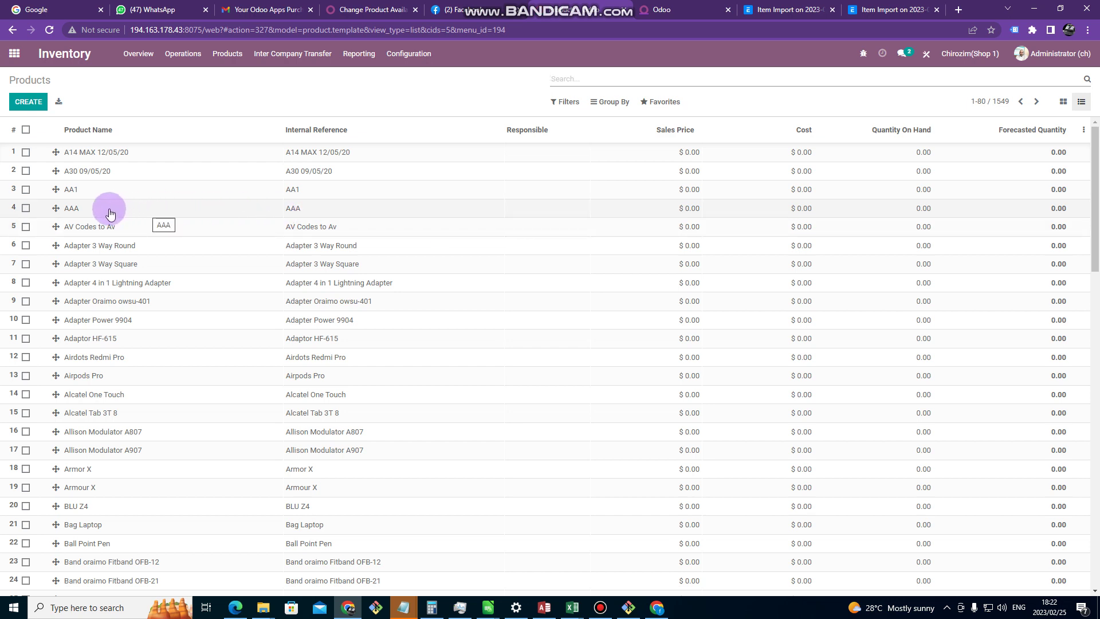
Edit product AA1: sales price 3, cost 2, company Chirozim(Shop 5)
click(101, 191)
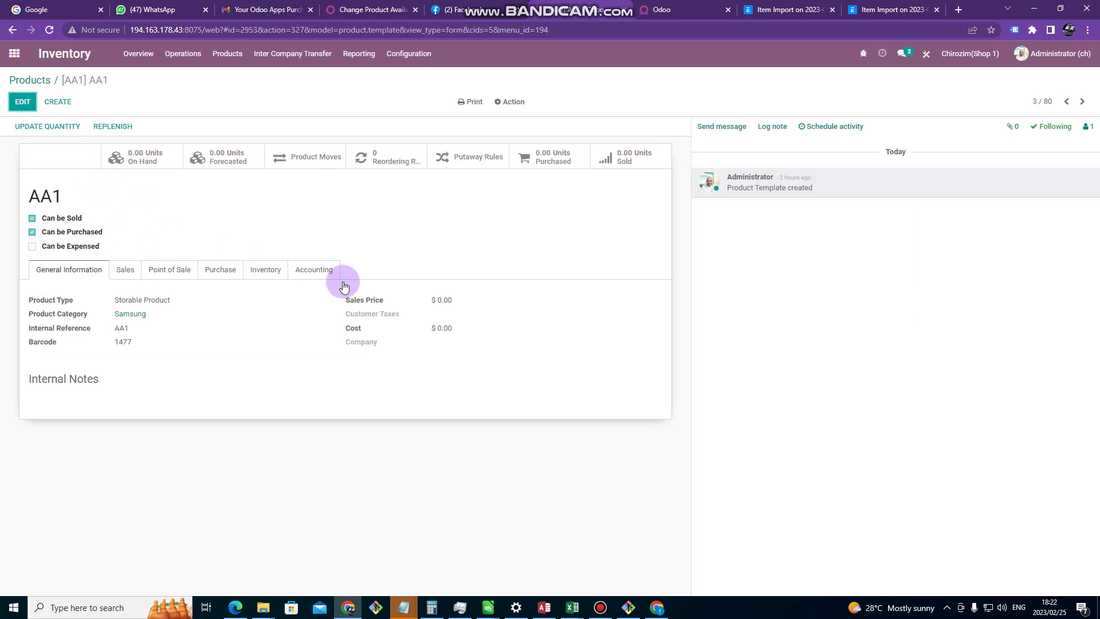
click(19, 110)
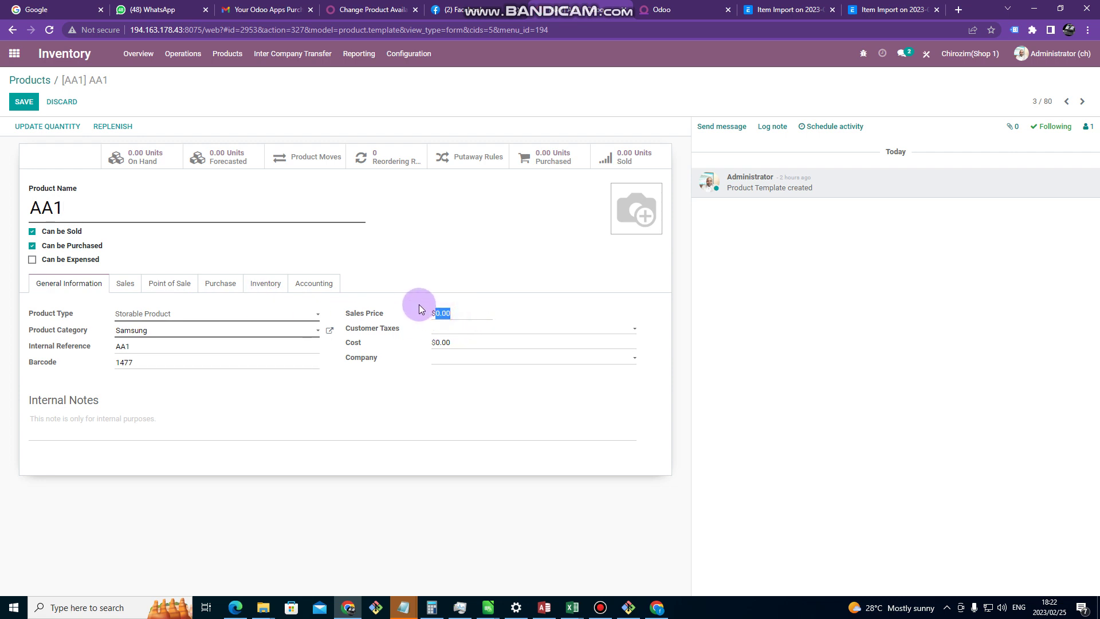
text(3)
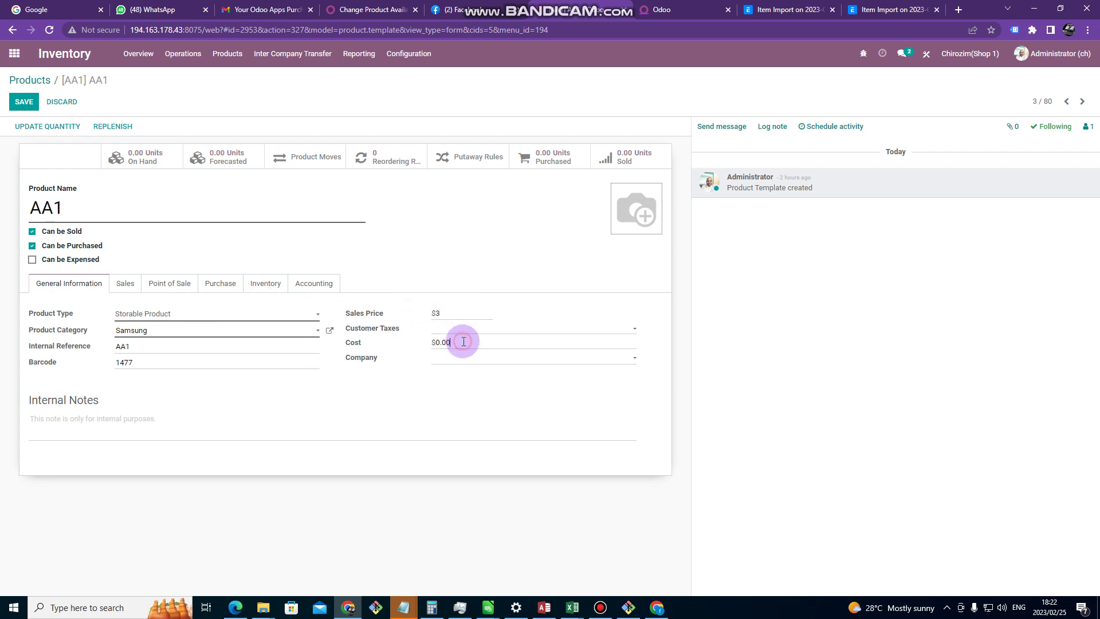
double_click(450, 344)
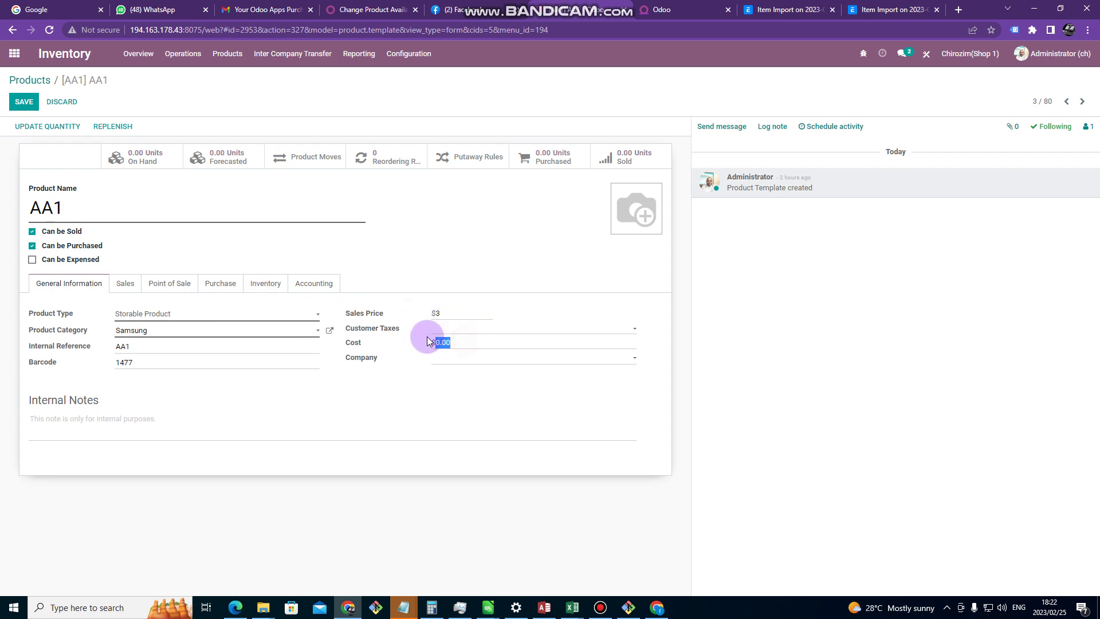
text(2)
click(446, 365)
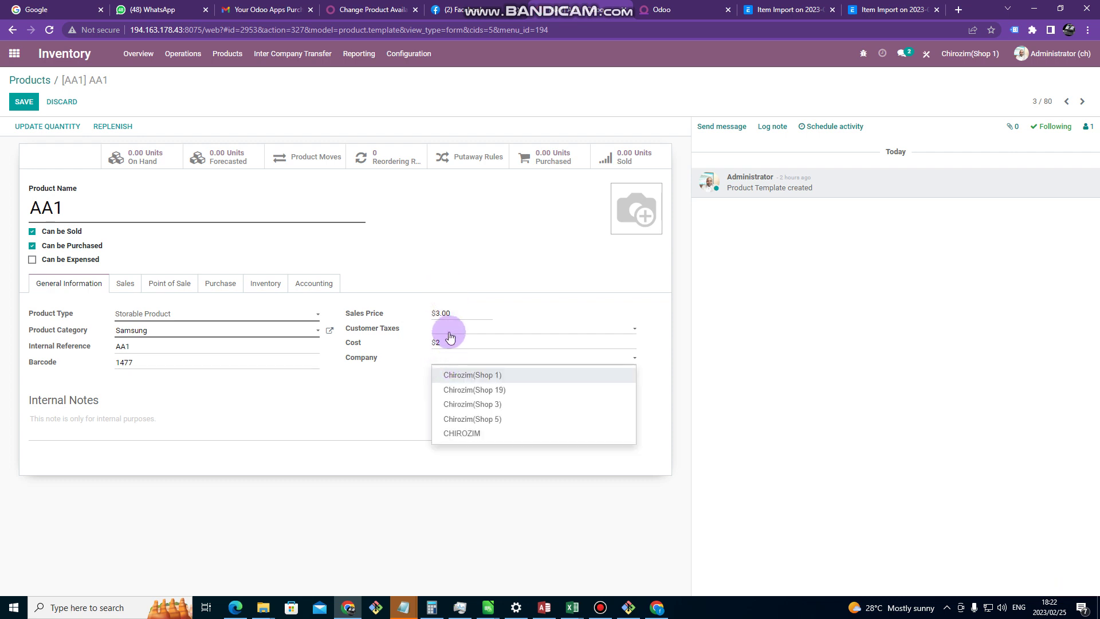
click(504, 427)
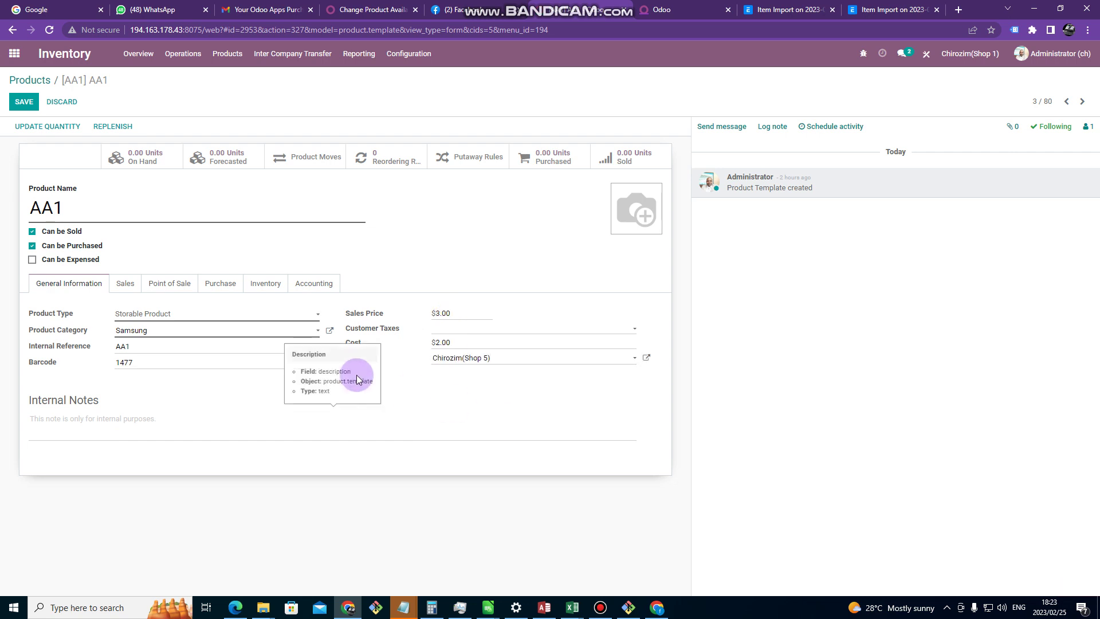
Make AA1 available in POS under category MENU1 and set tracking to By Unique Serial Number
click(172, 283)
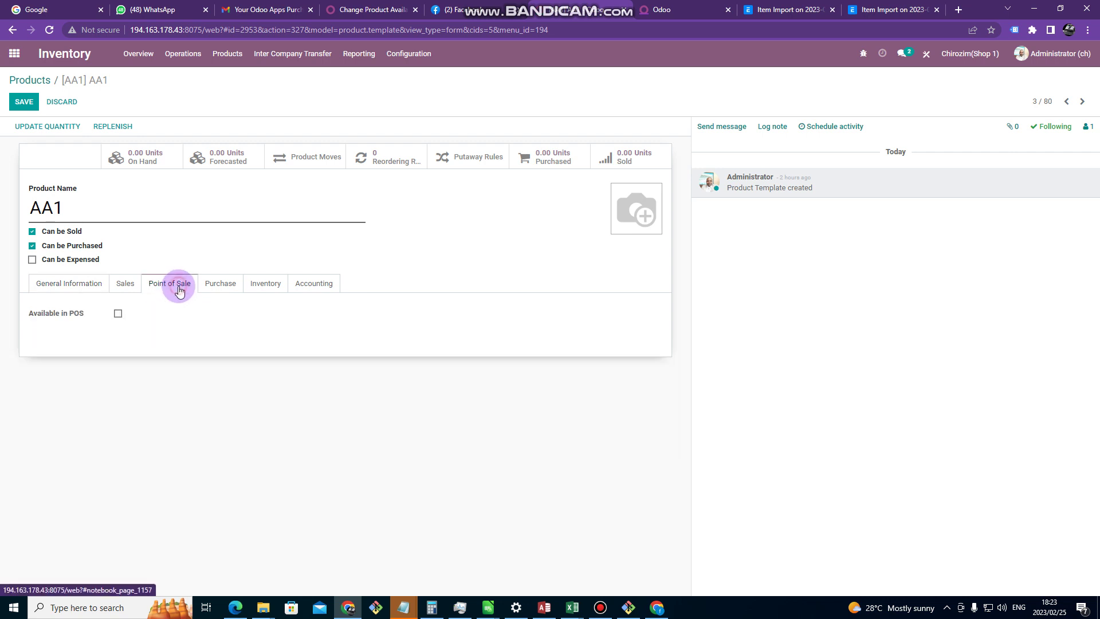
click(118, 315)
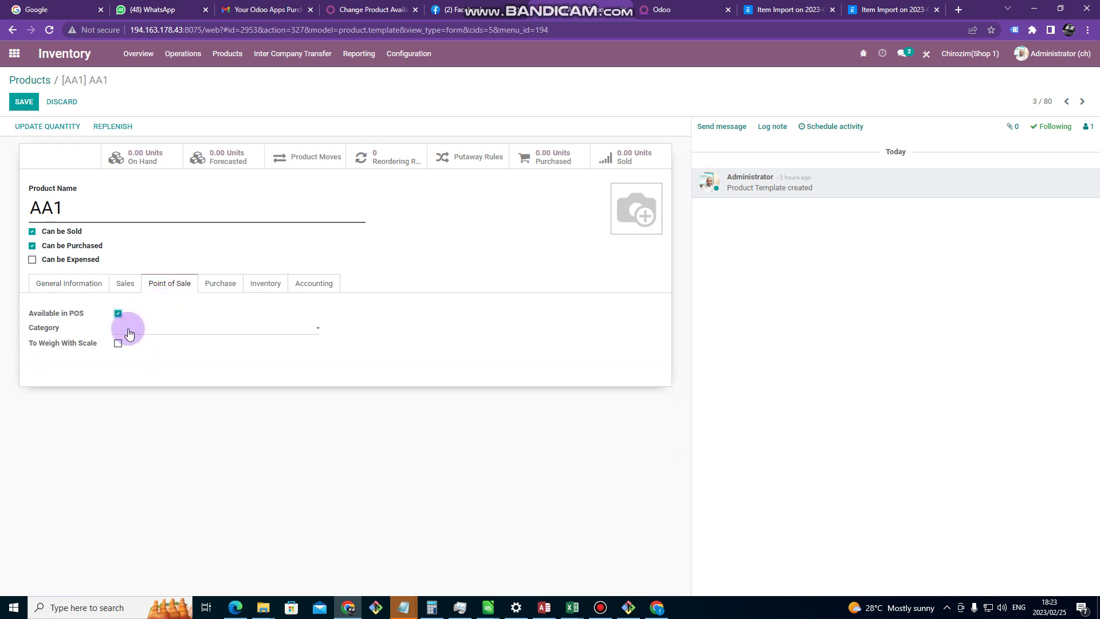
click(132, 331)
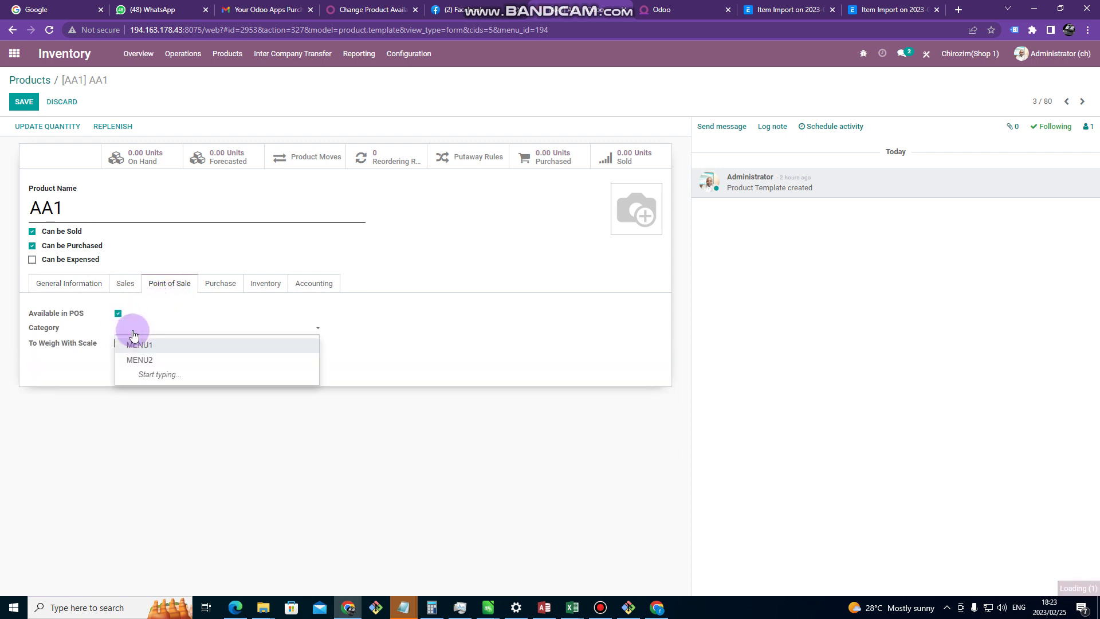
click(171, 348)
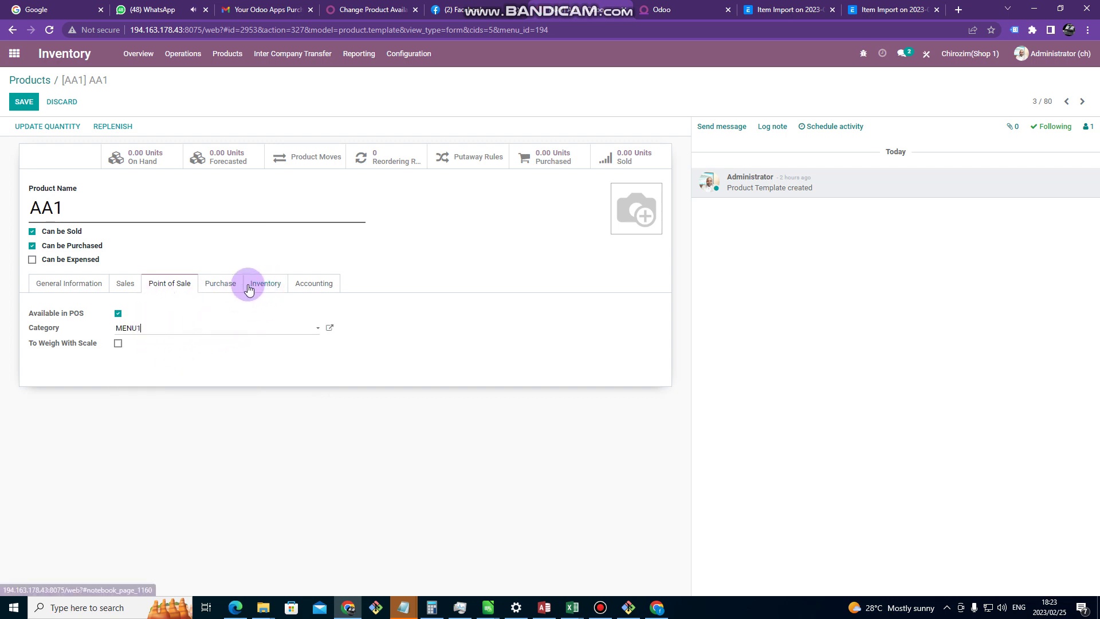
click(272, 290)
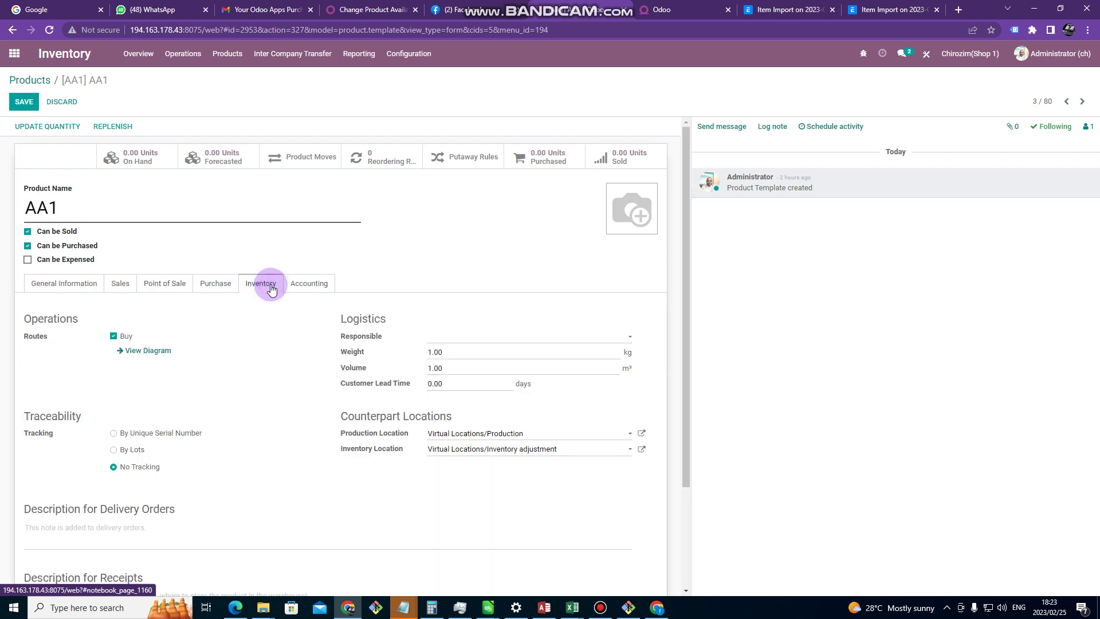
click(133, 436)
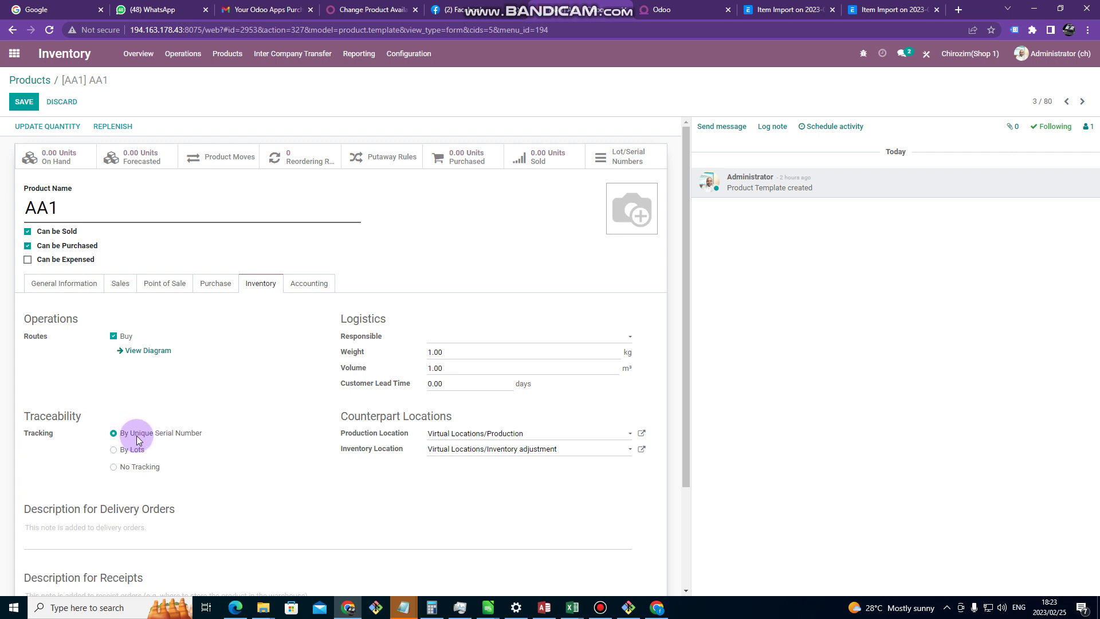
Try saving AA1 and dismiss the multi-company Access Error dialog
click(24, 103)
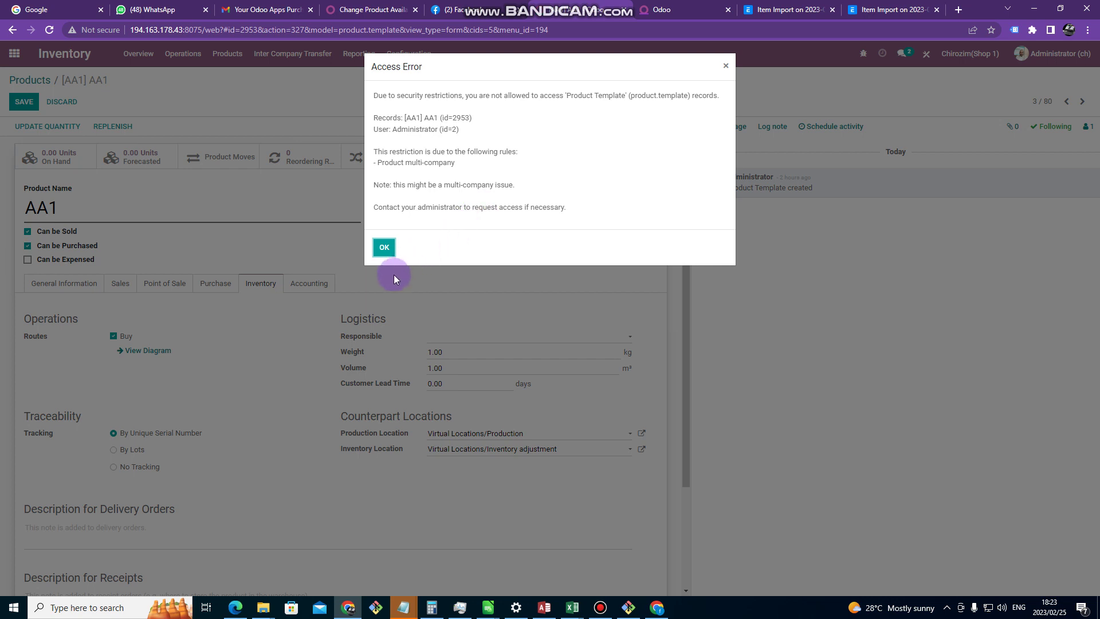
click(394, 245)
click(386, 247)
click(385, 247)
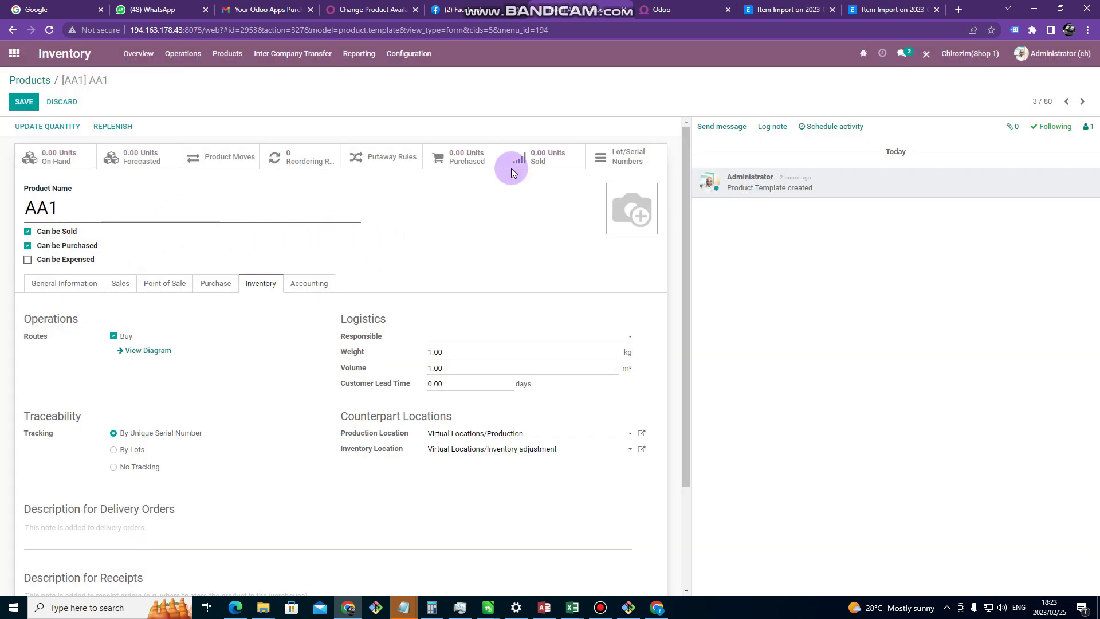
Change AA1's company to Chirozim(Shop 1) on General Information and save the product
click(984, 57)
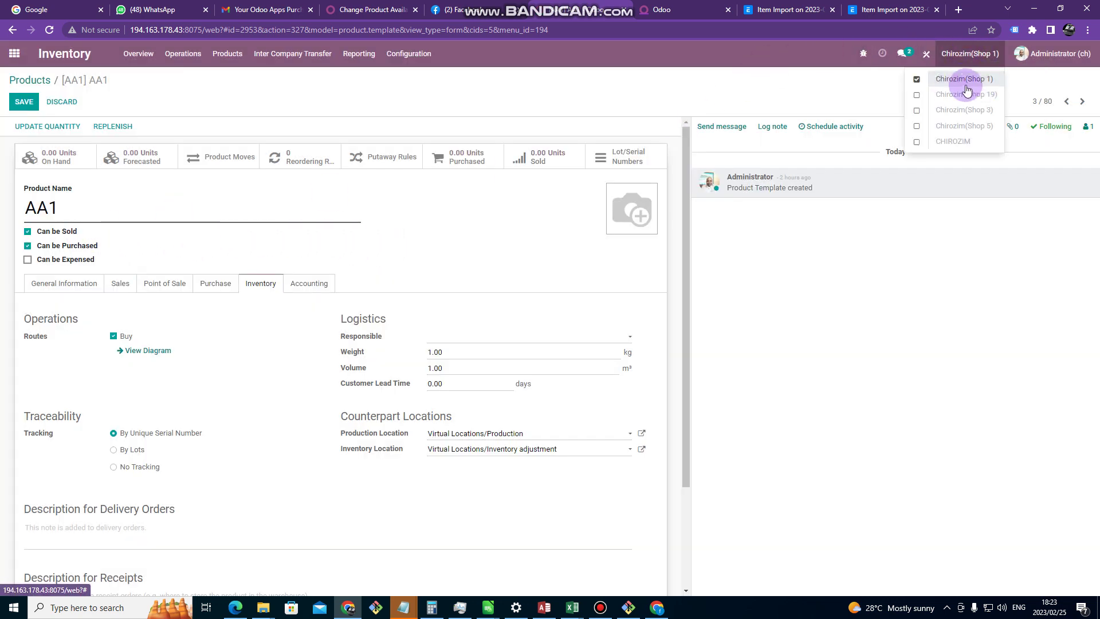
click(77, 287)
click(635, 358)
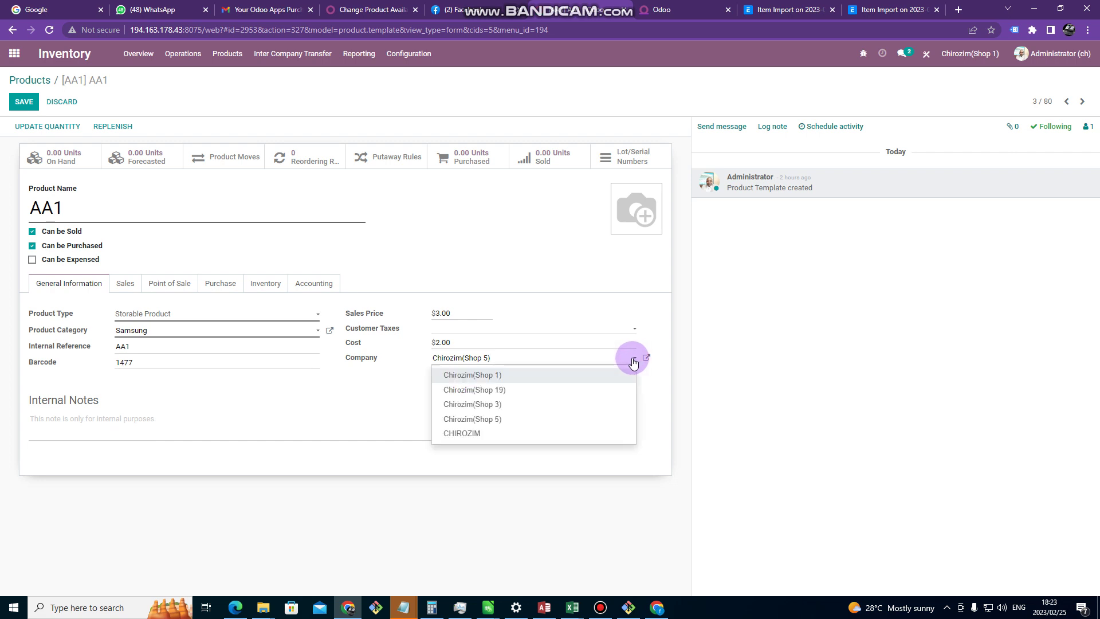
click(504, 376)
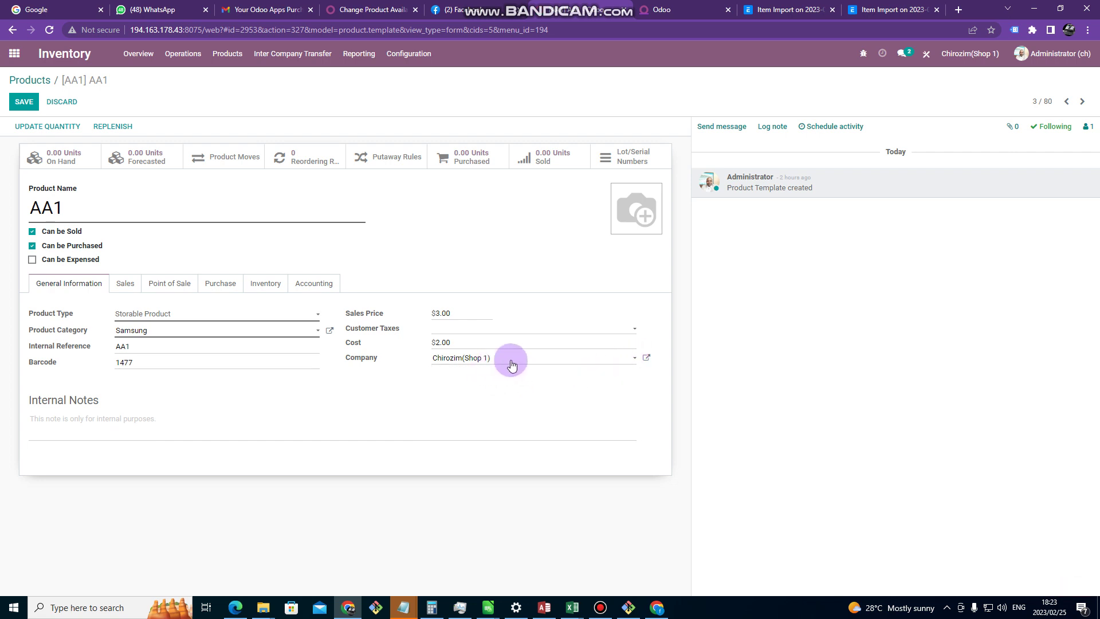
click(22, 104)
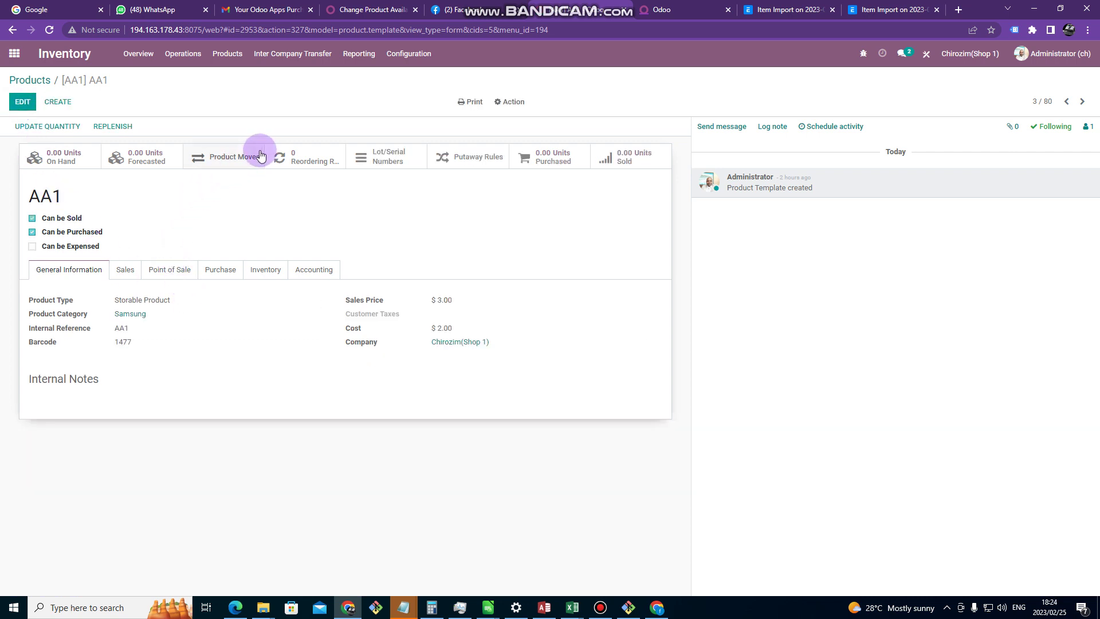
Add one AA1 unit in Shop1/Stock with new serial 875wxhucb273 and save
click(69, 164)
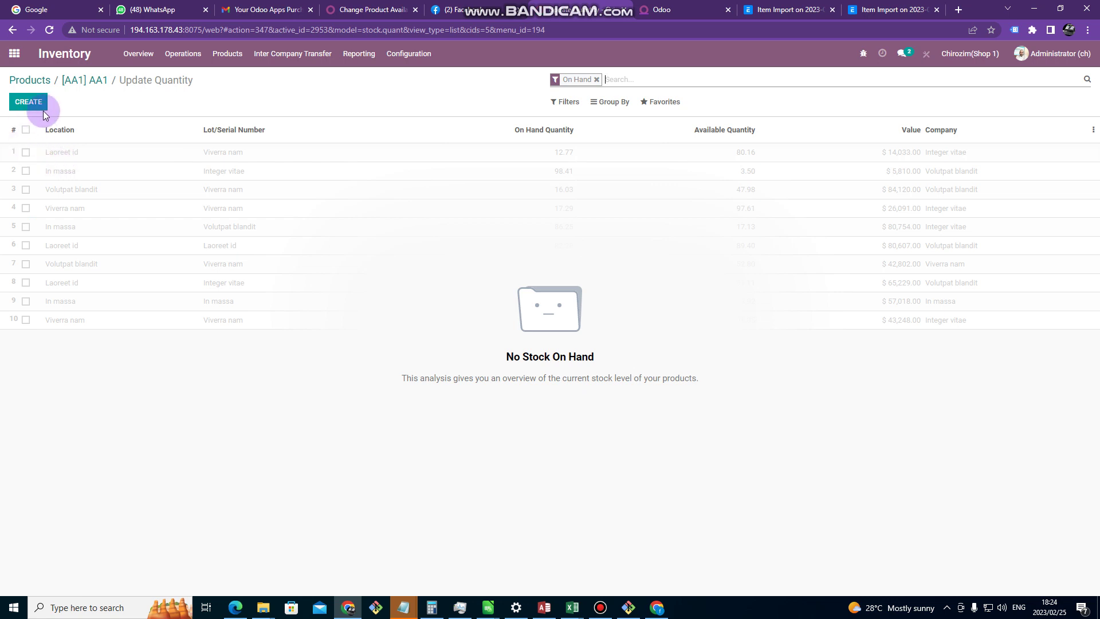
click(28, 102)
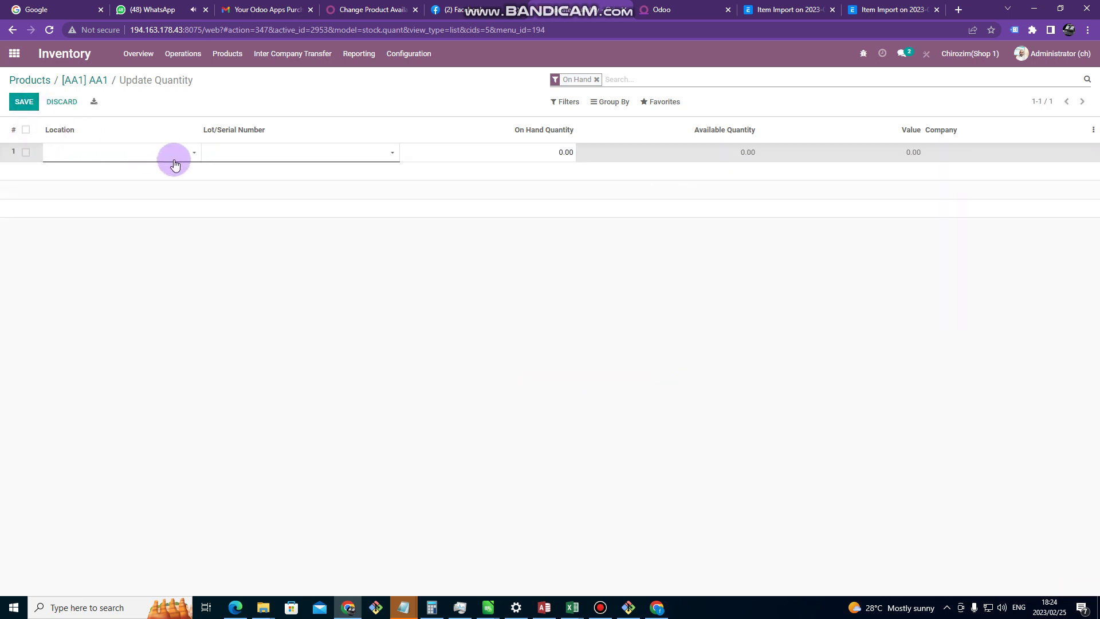
click(195, 154)
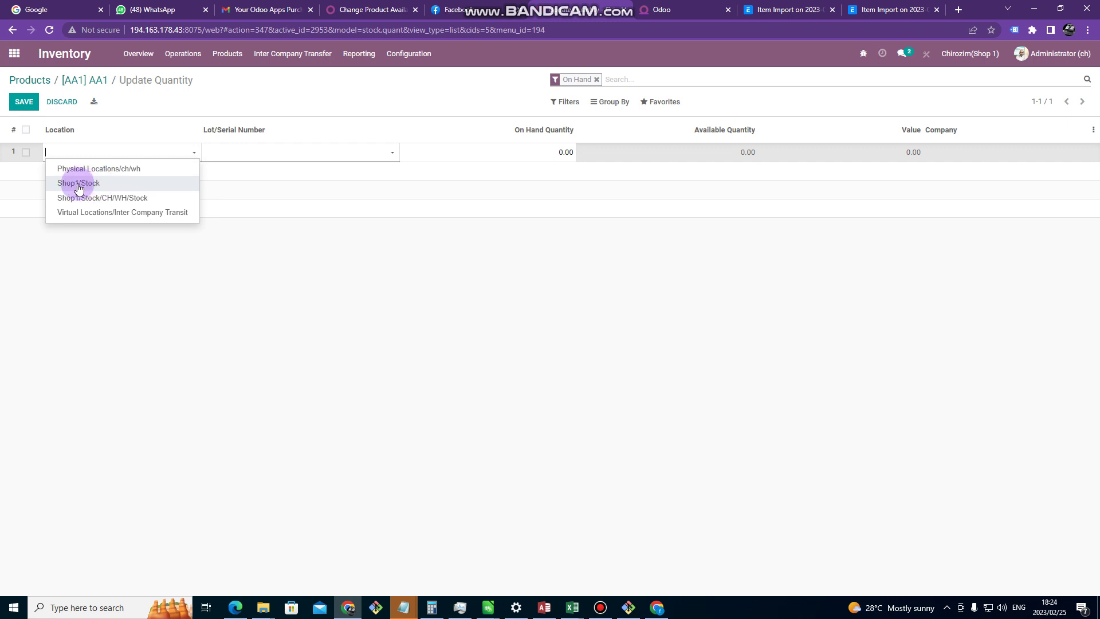
click(108, 185)
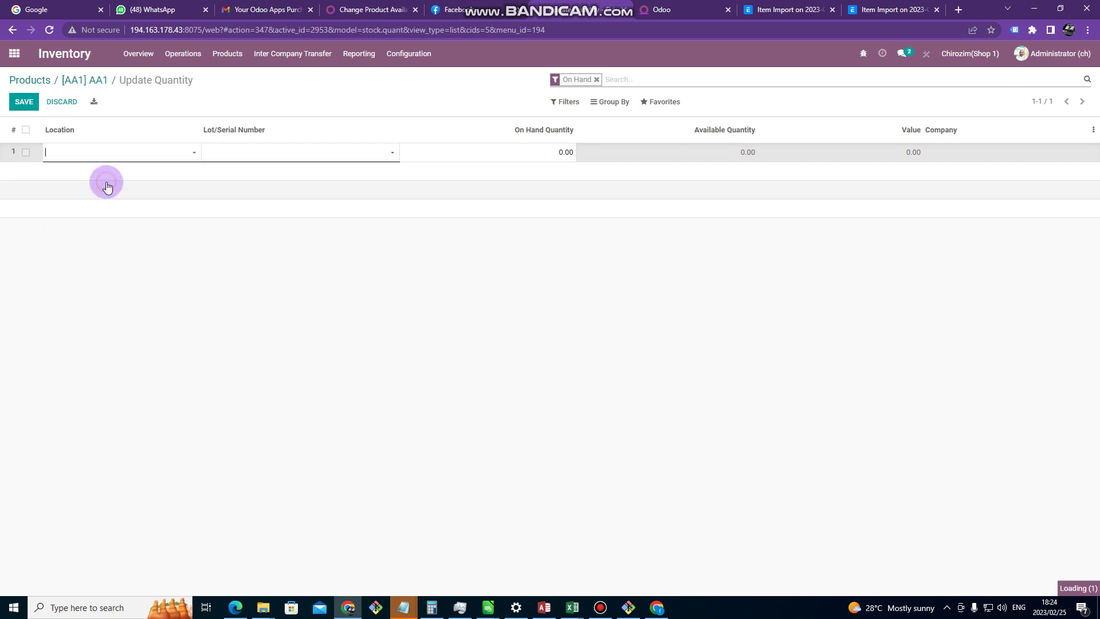
click(283, 155)
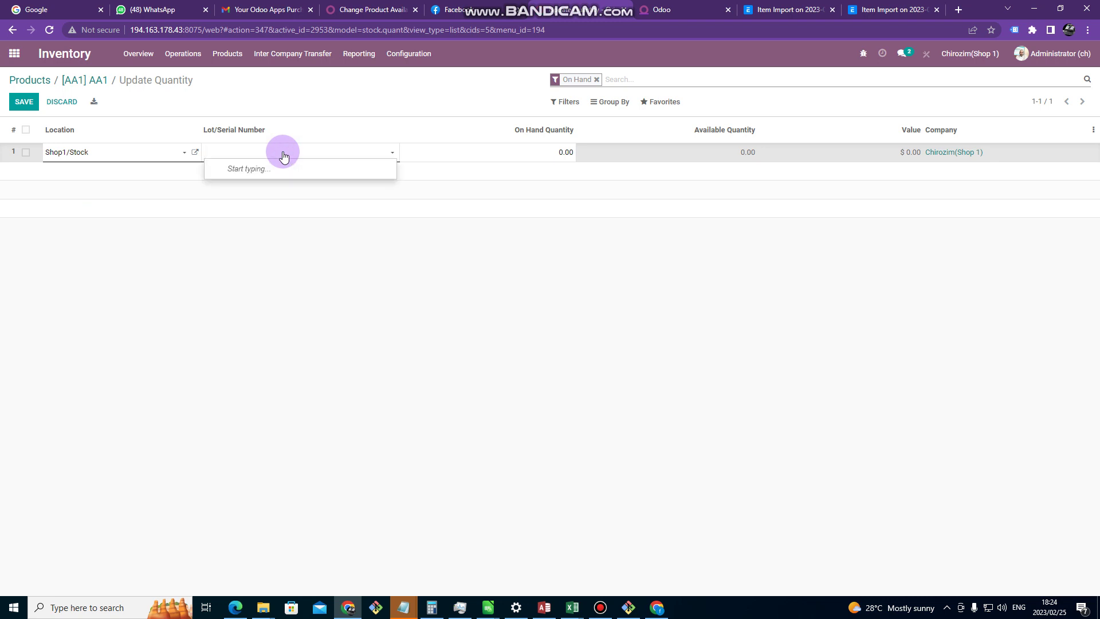
text(875wxhucb273)
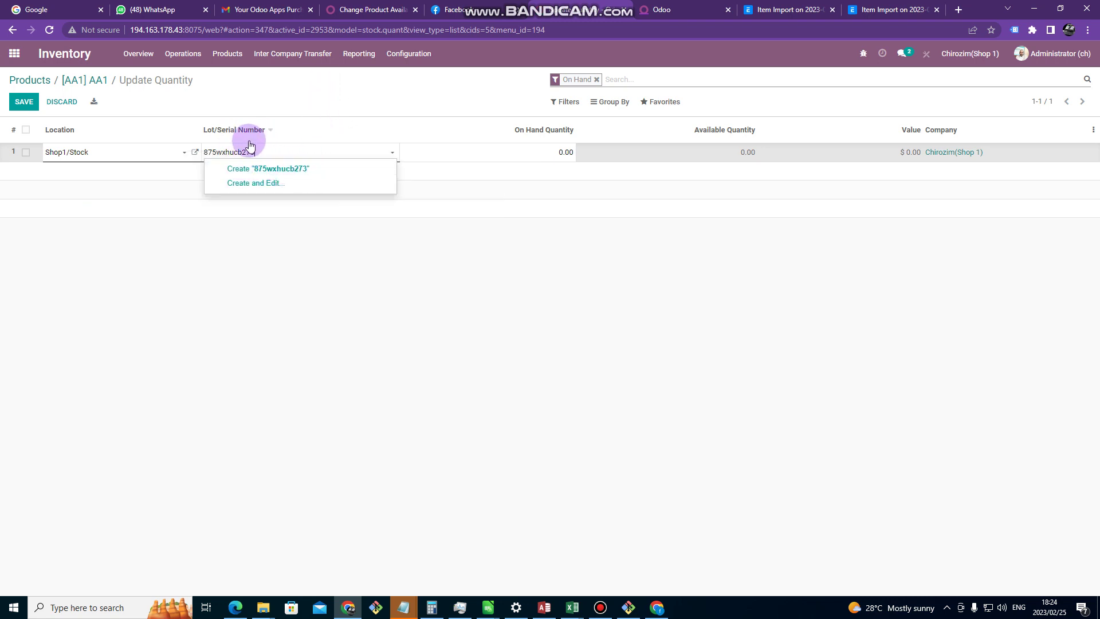
click(273, 170)
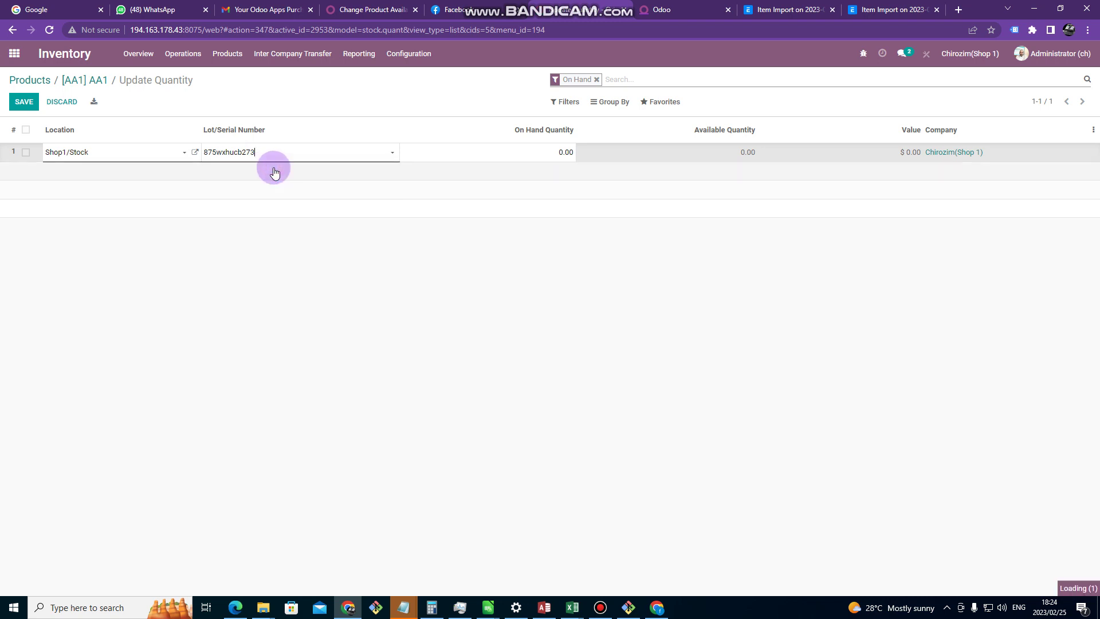
click(30, 104)
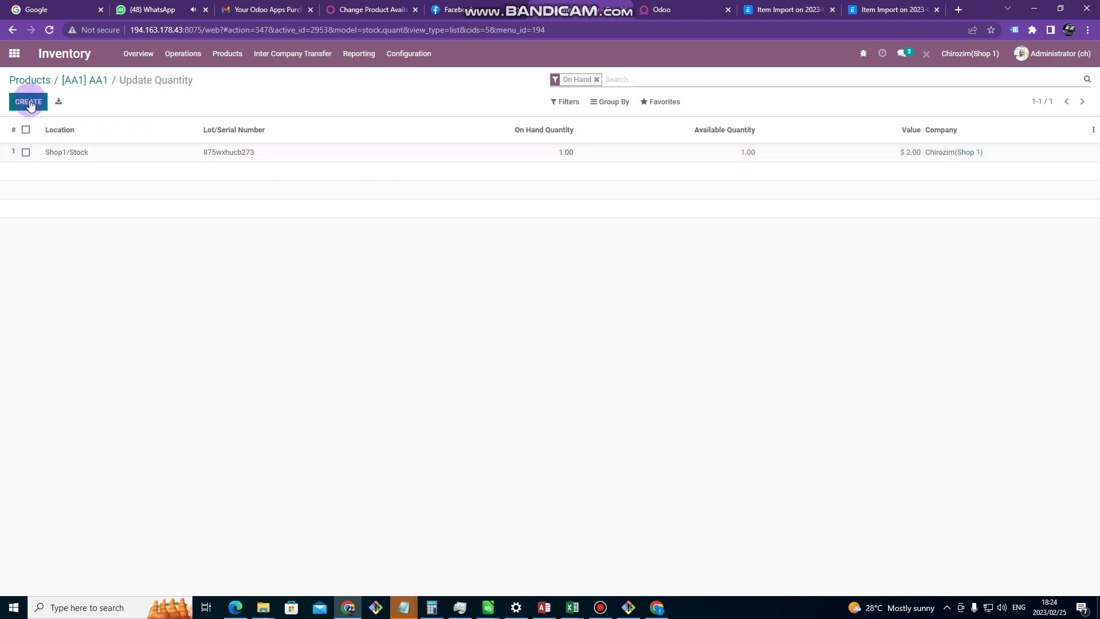
Add a second unit in Shop1/Stock with serial x86s87d6f8737fg3u and save
click(29, 103)
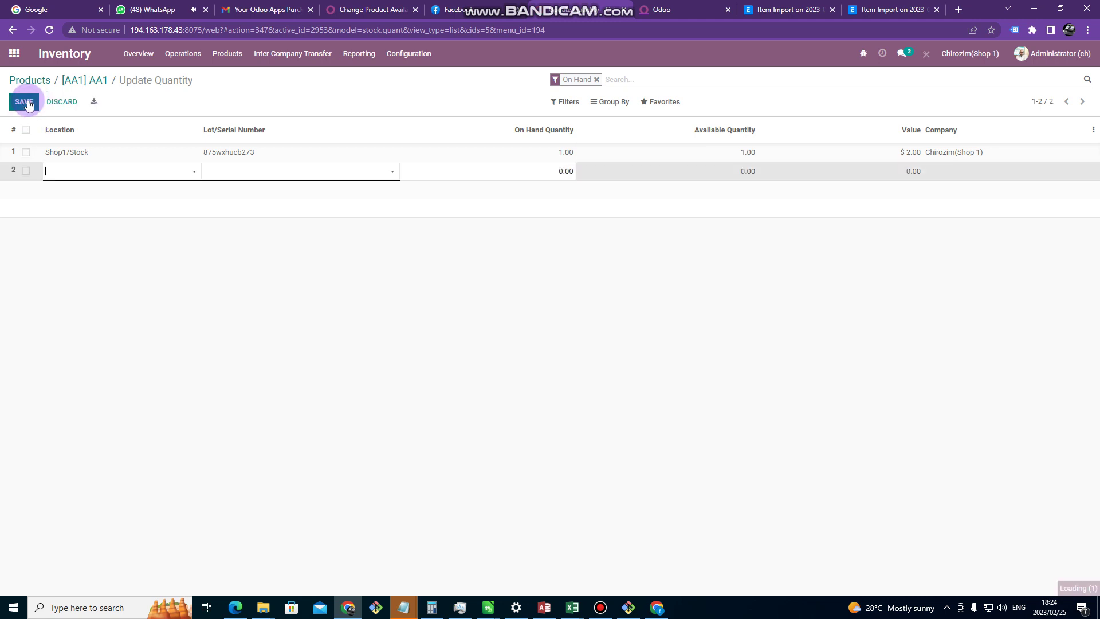
click(195, 175)
click(124, 202)
click(278, 172)
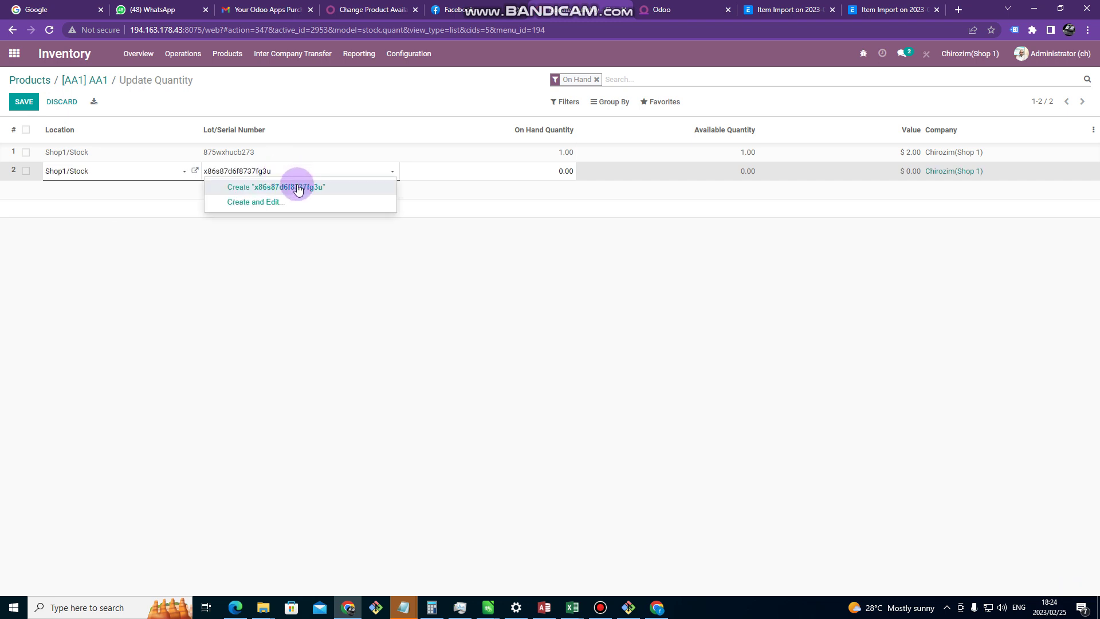
click(297, 187)
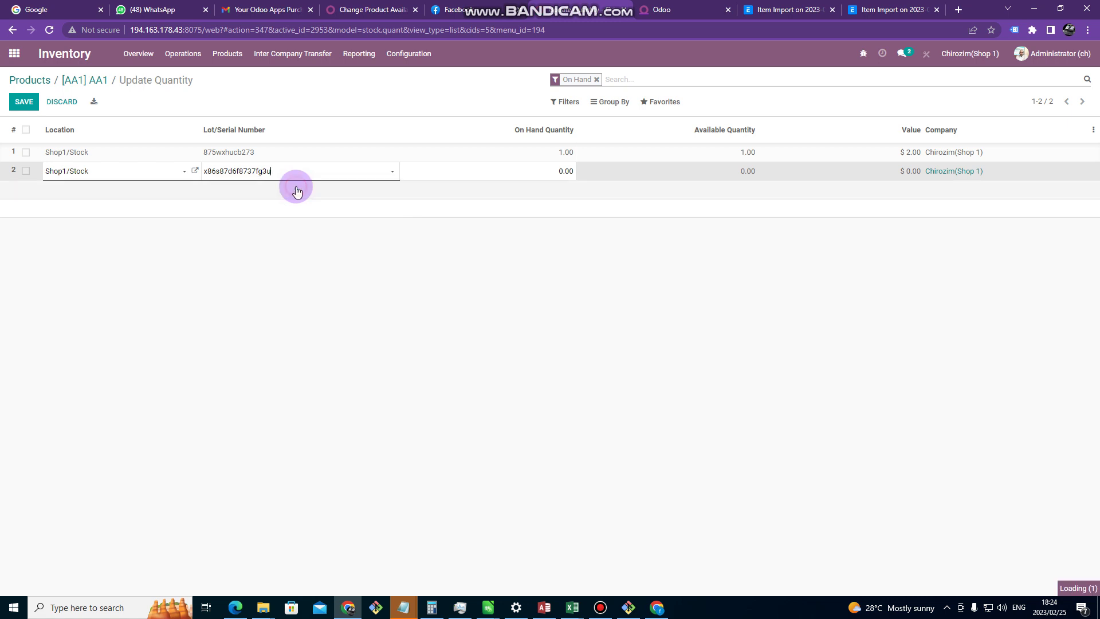
click(18, 104)
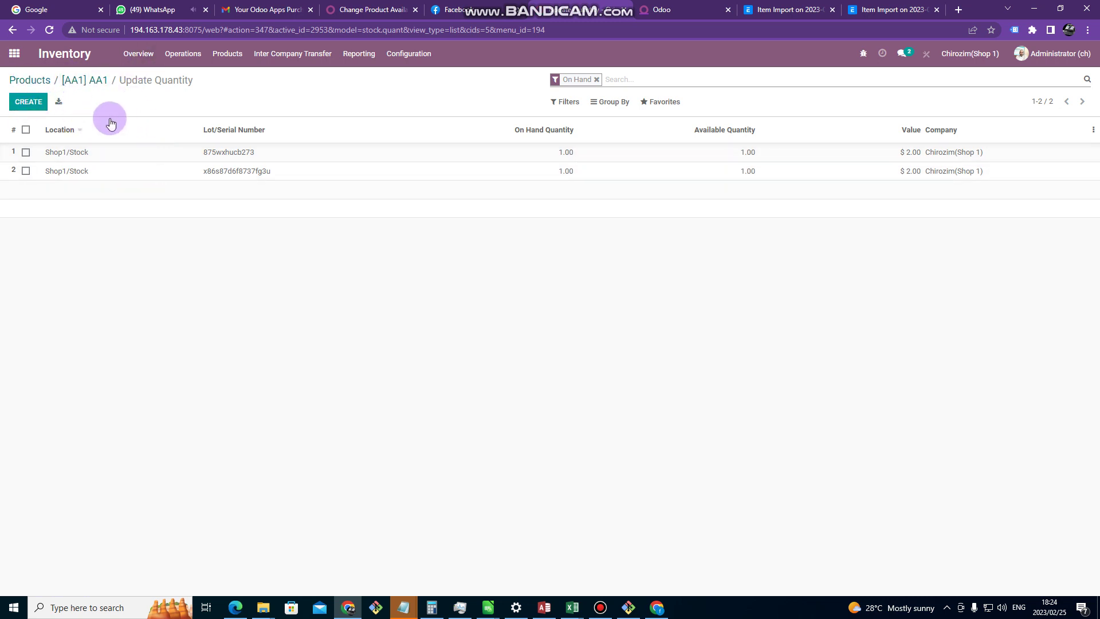
Reopen product AA1 in edit mode and view its Inventory settings, tracked by unique serial number
click(82, 85)
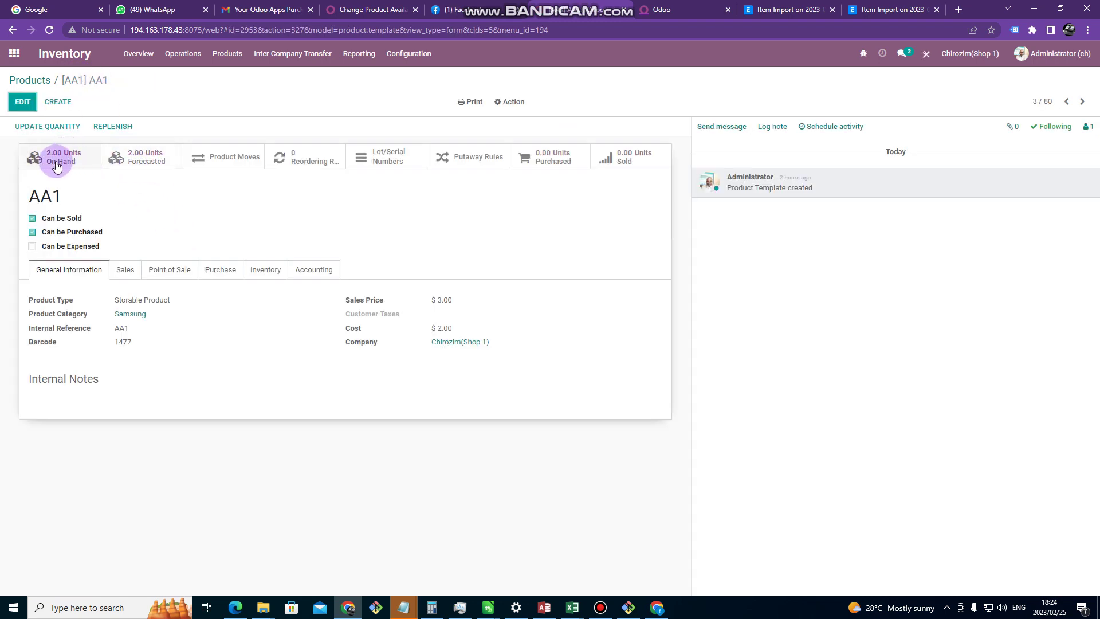
click(75, 167)
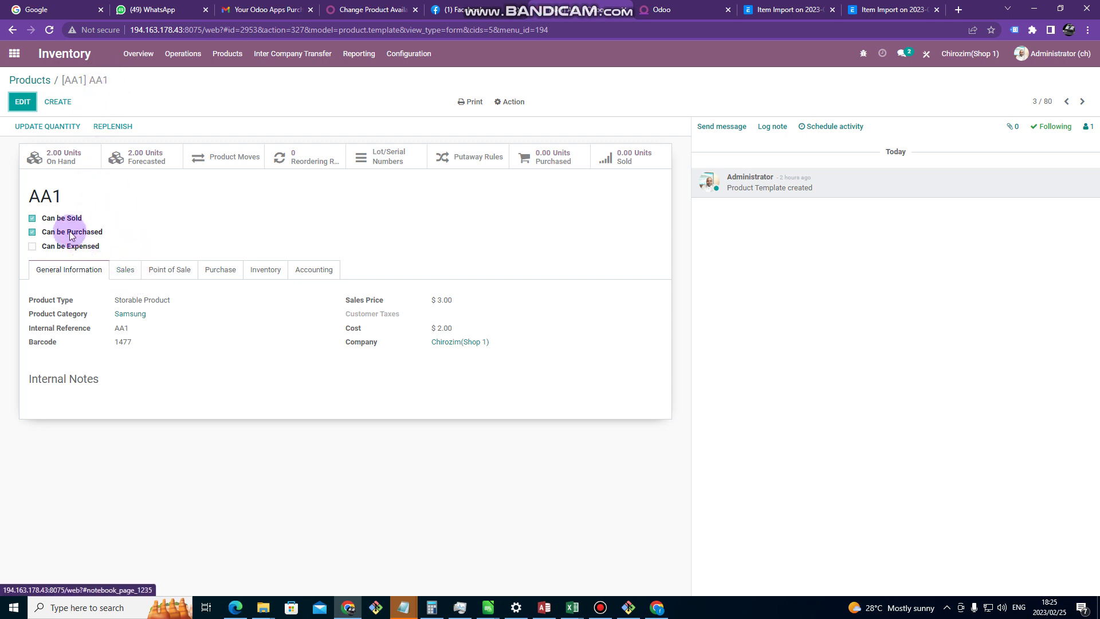
click(22, 103)
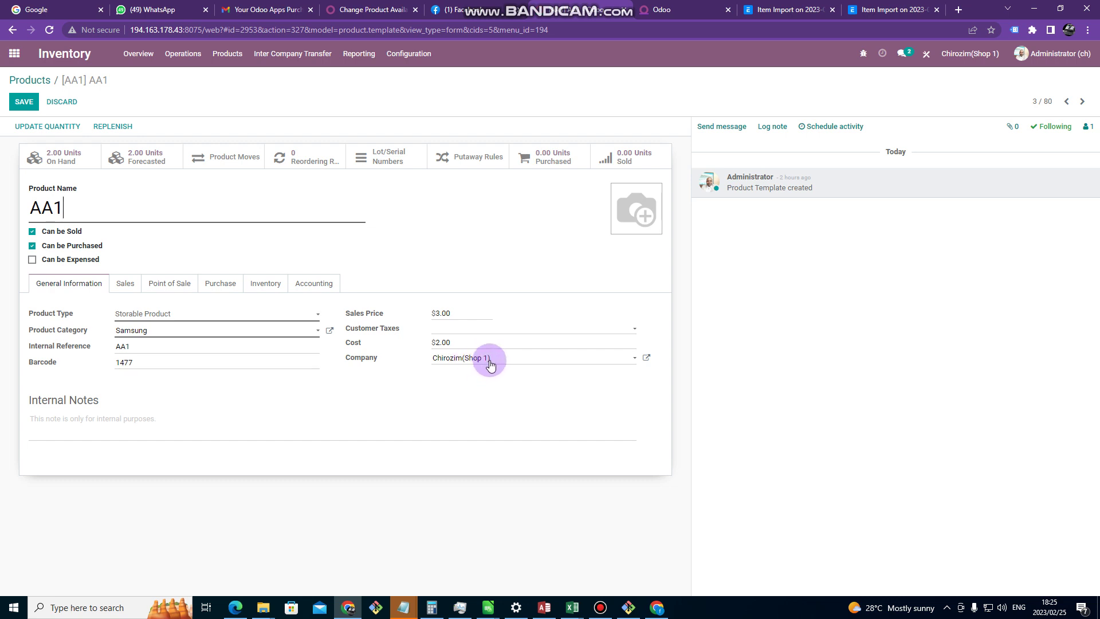
click(268, 290)
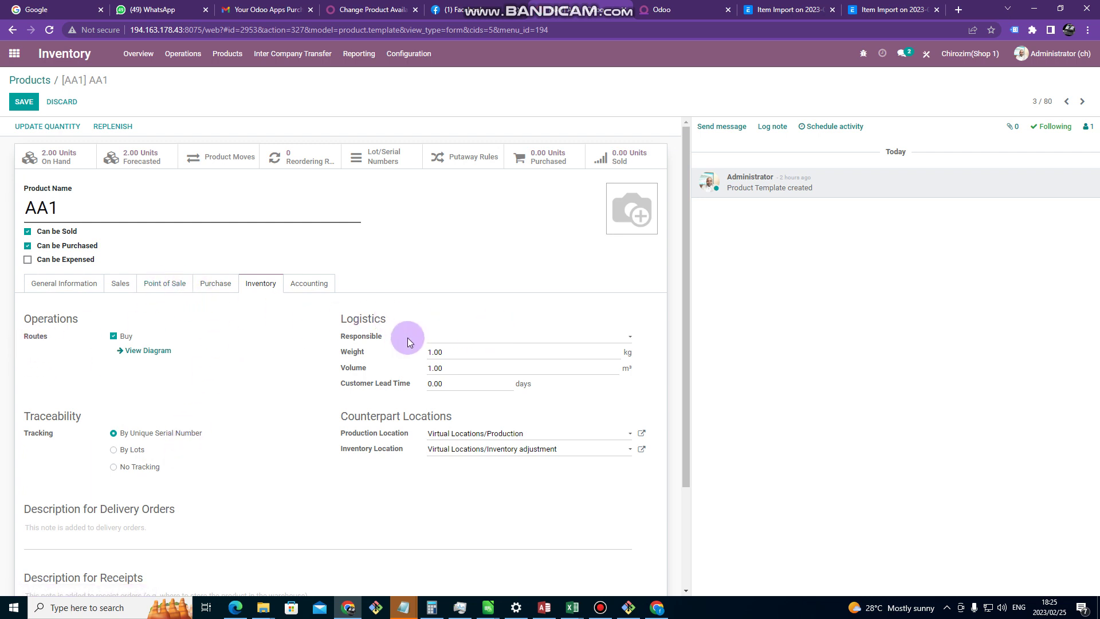
mouse_move(627, 217)
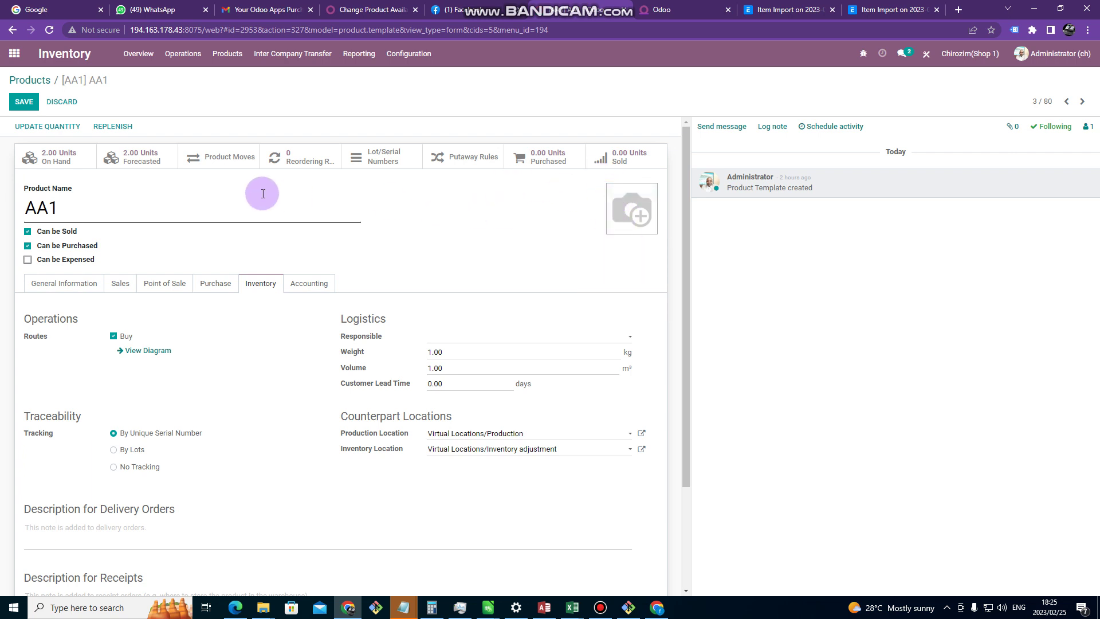
Upload the 'website design' picture as AA1's image, save, and return to the Products list
click(616, 196)
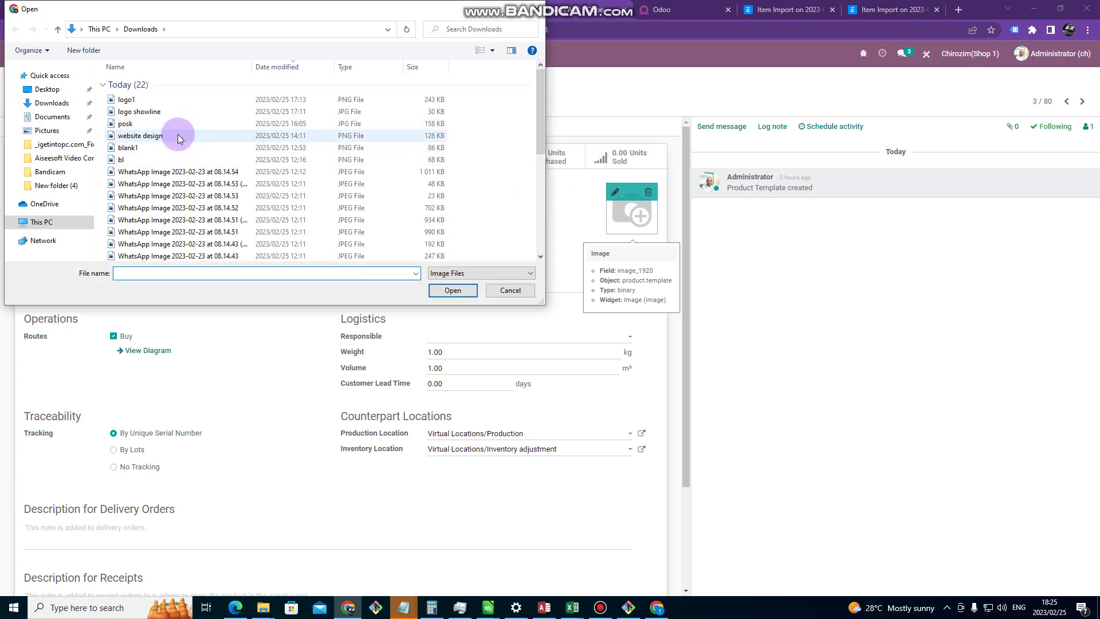
click(179, 137)
click(453, 291)
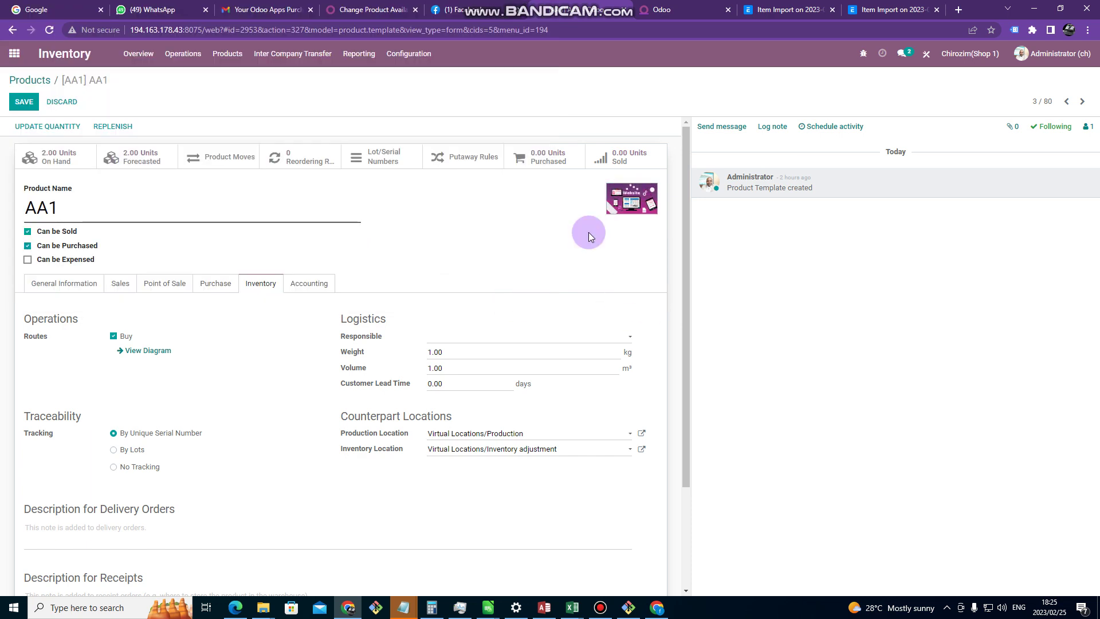
click(24, 101)
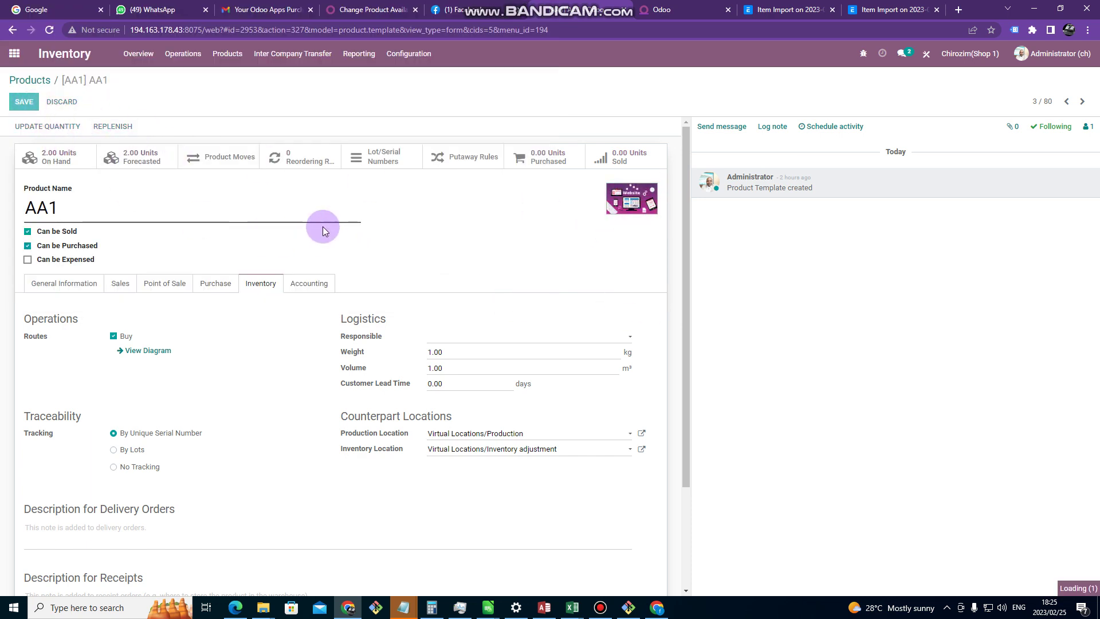
click(30, 81)
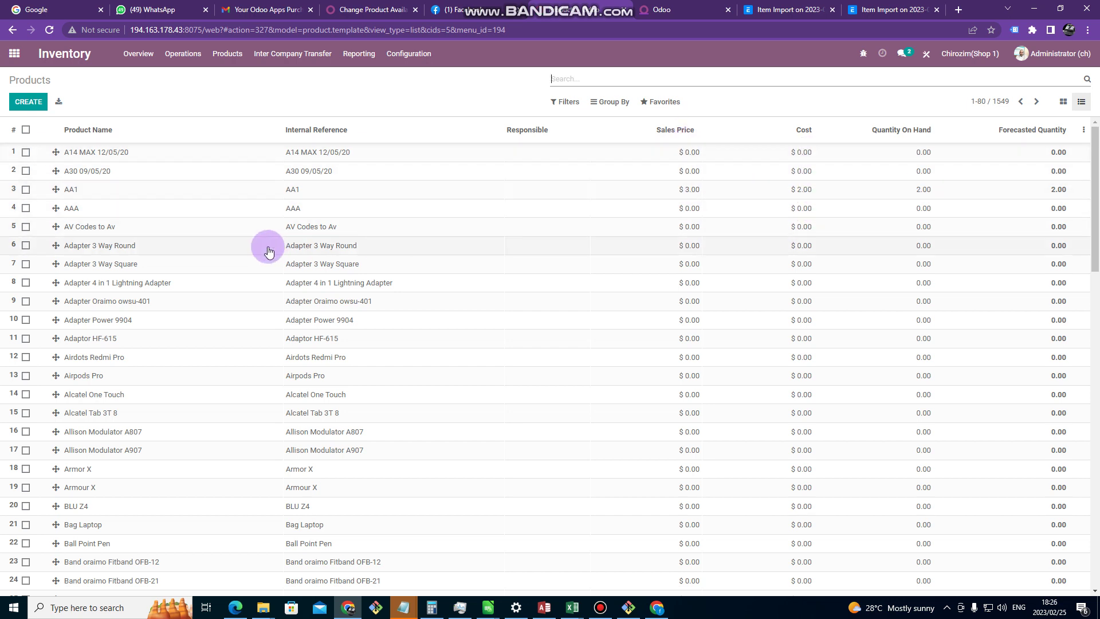
Edit product AAA and tick Available in POS on its Point of Sale settings
click(100, 216)
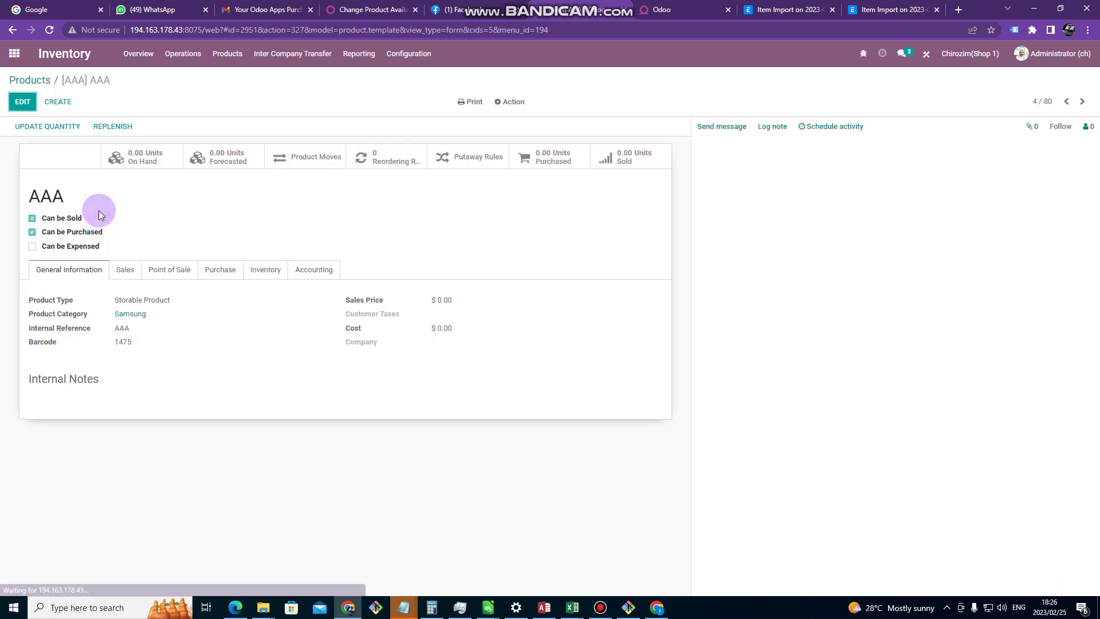
click(23, 103)
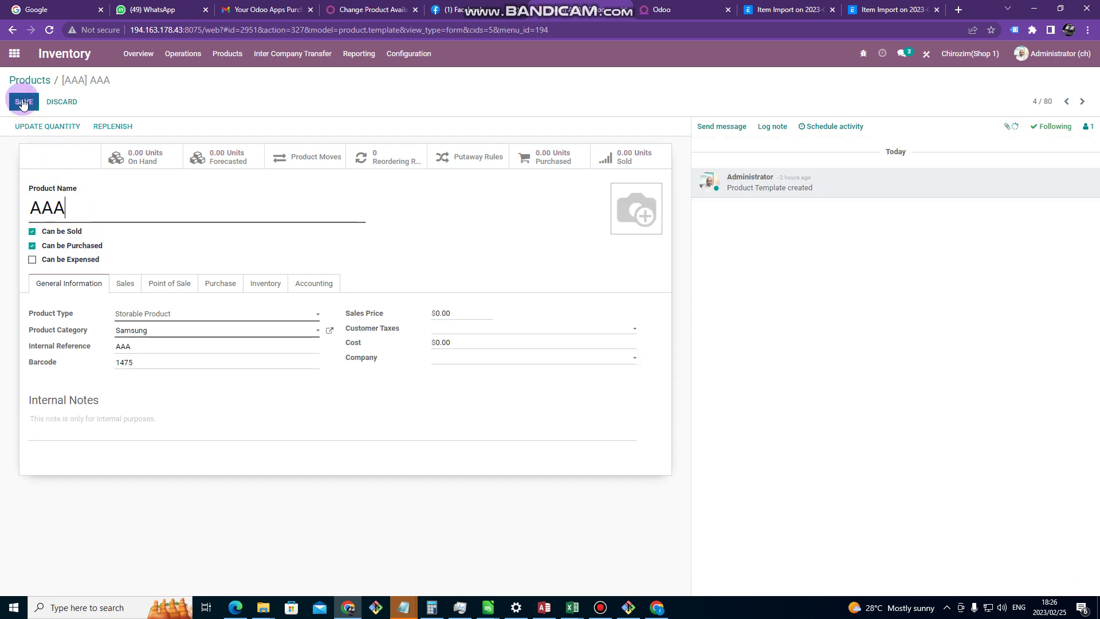
click(455, 312)
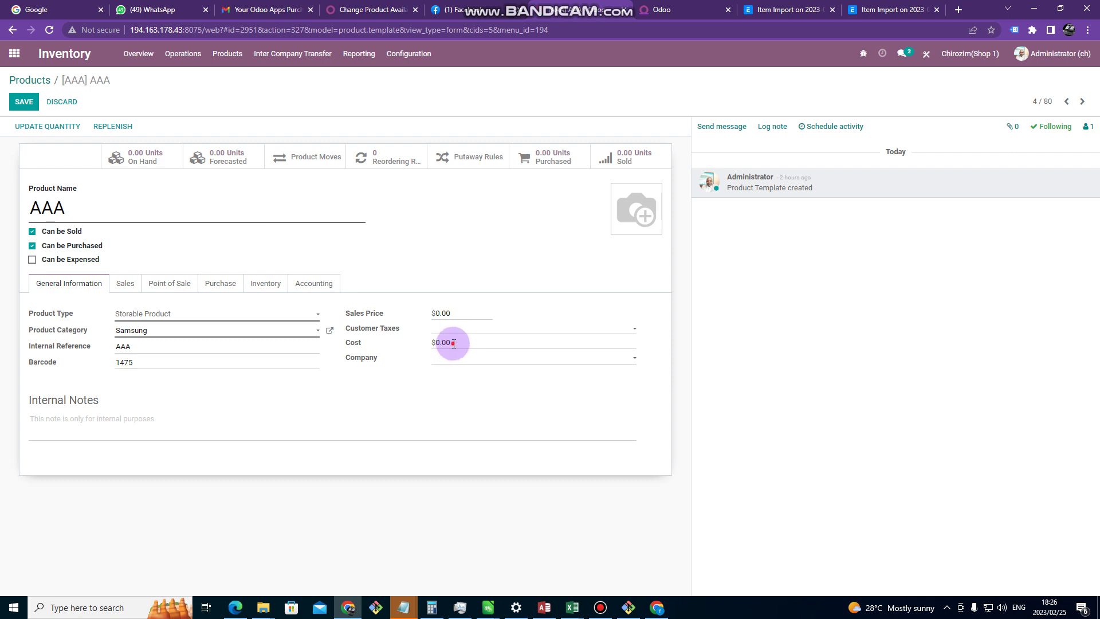
click(171, 284)
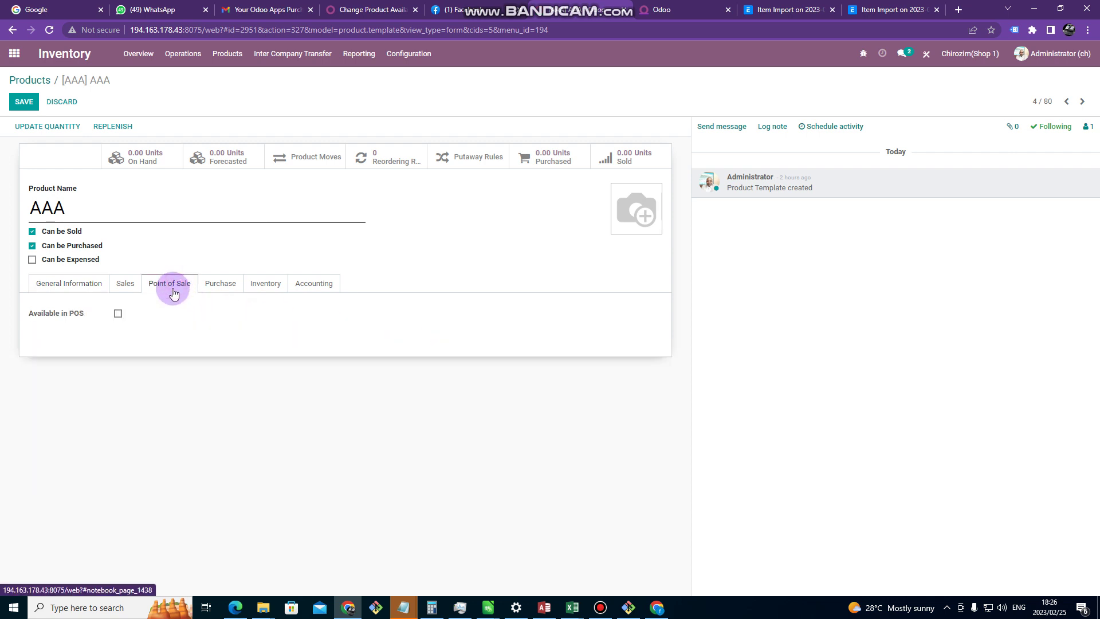
click(118, 315)
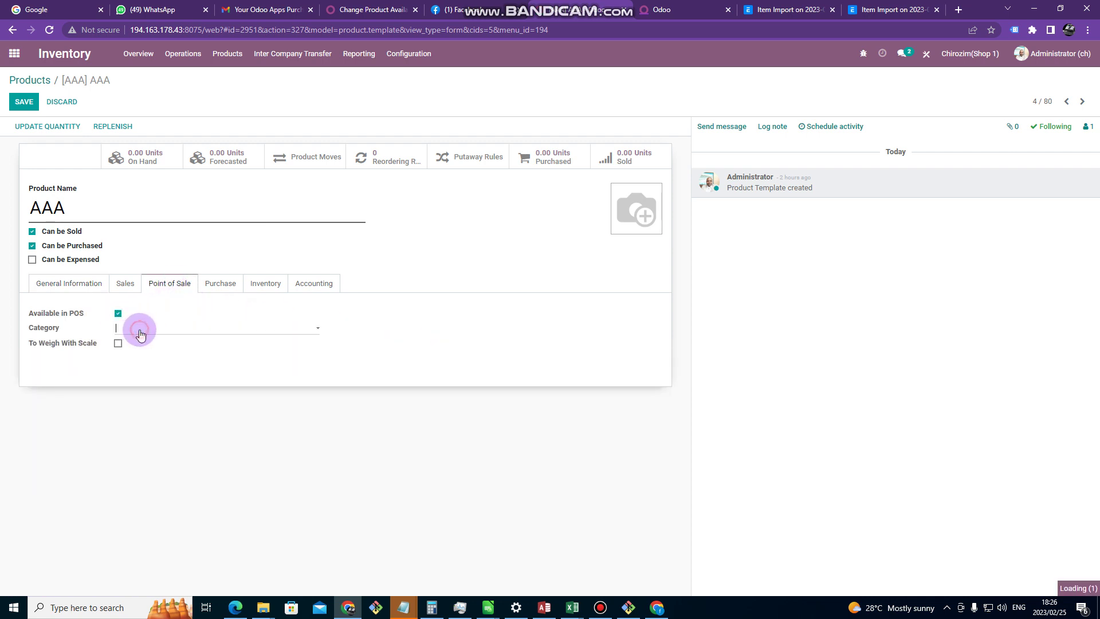
click(140, 328)
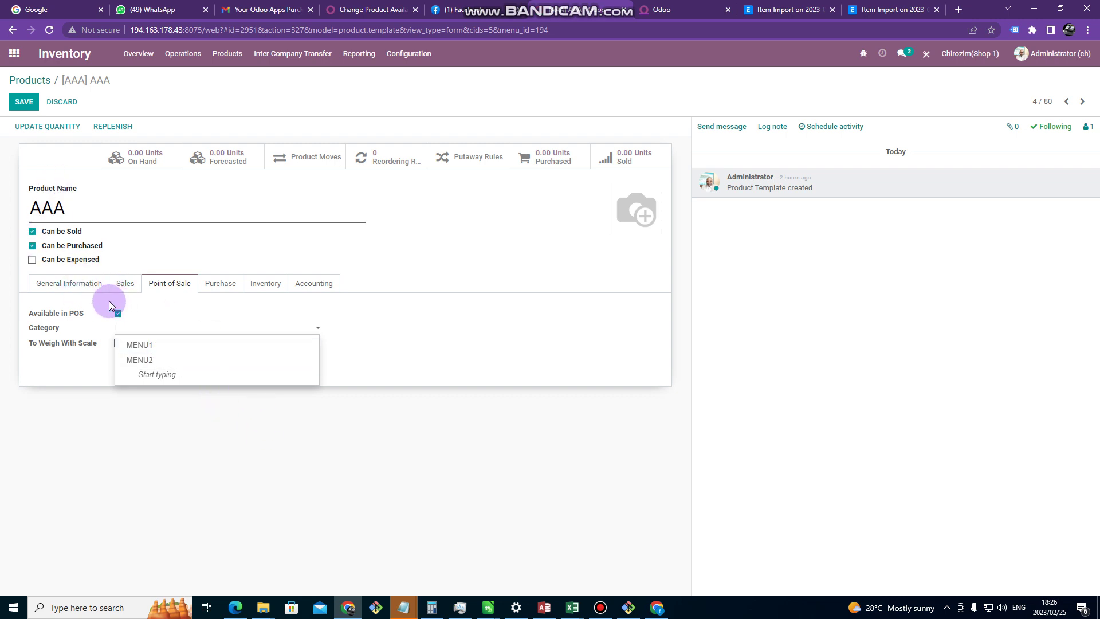
click(78, 289)
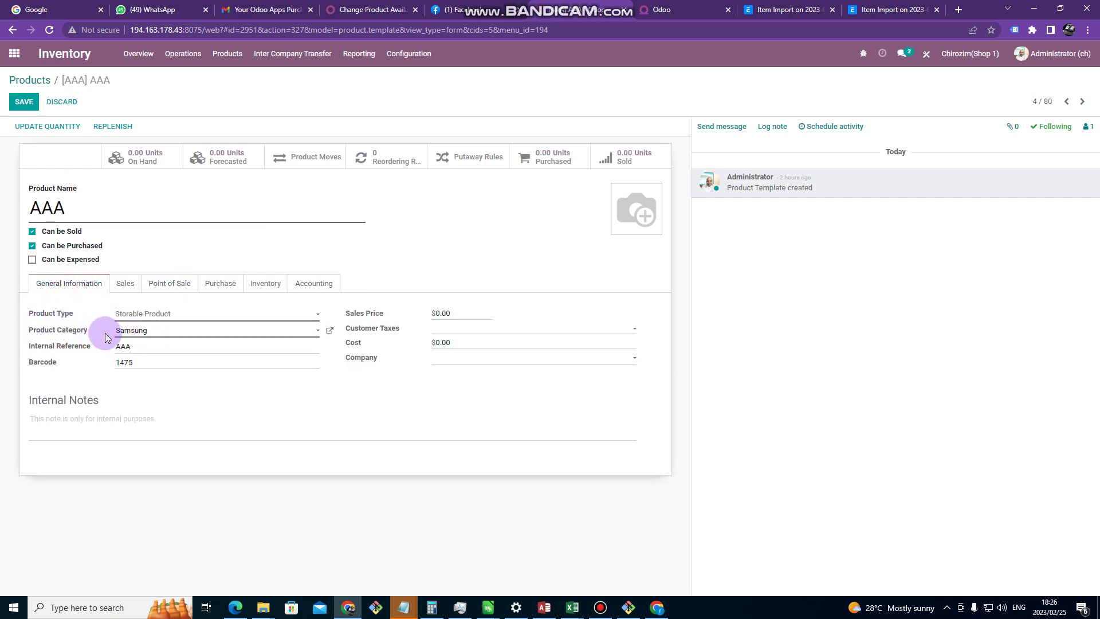
Replace AAA's Samsung category with a newly created 'Accessories' product category
click(161, 331)
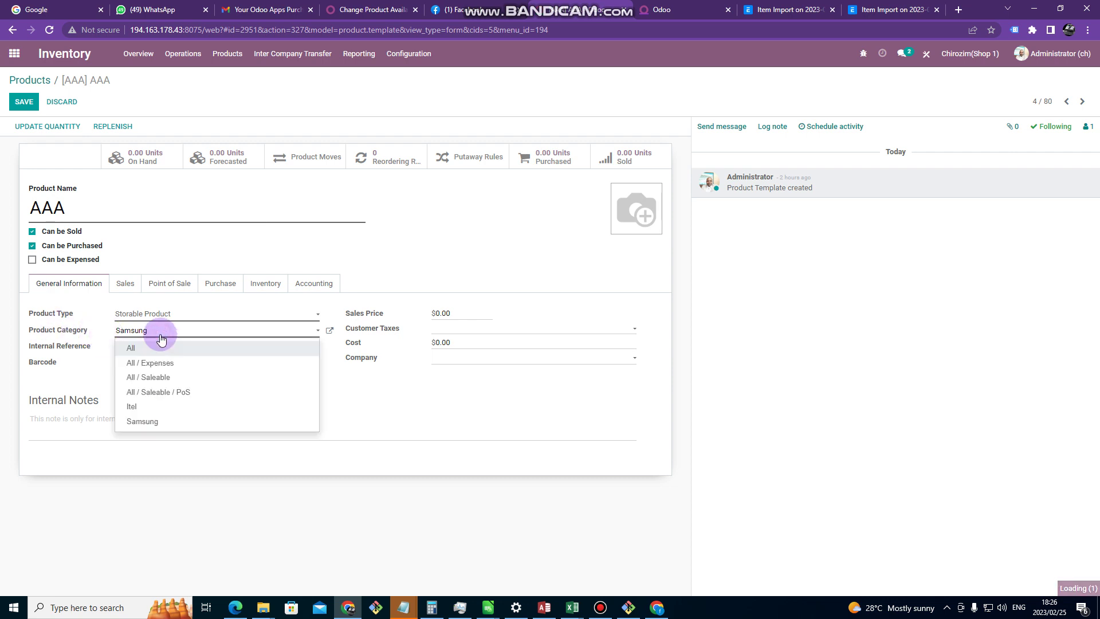
click(81, 328)
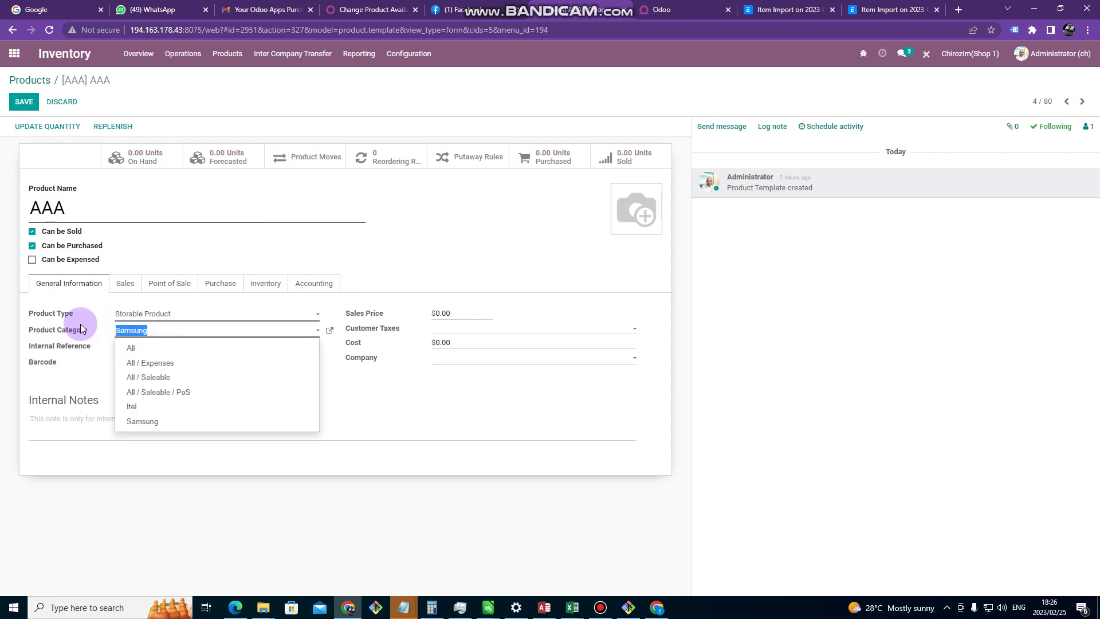
mouse_move(81, 328)
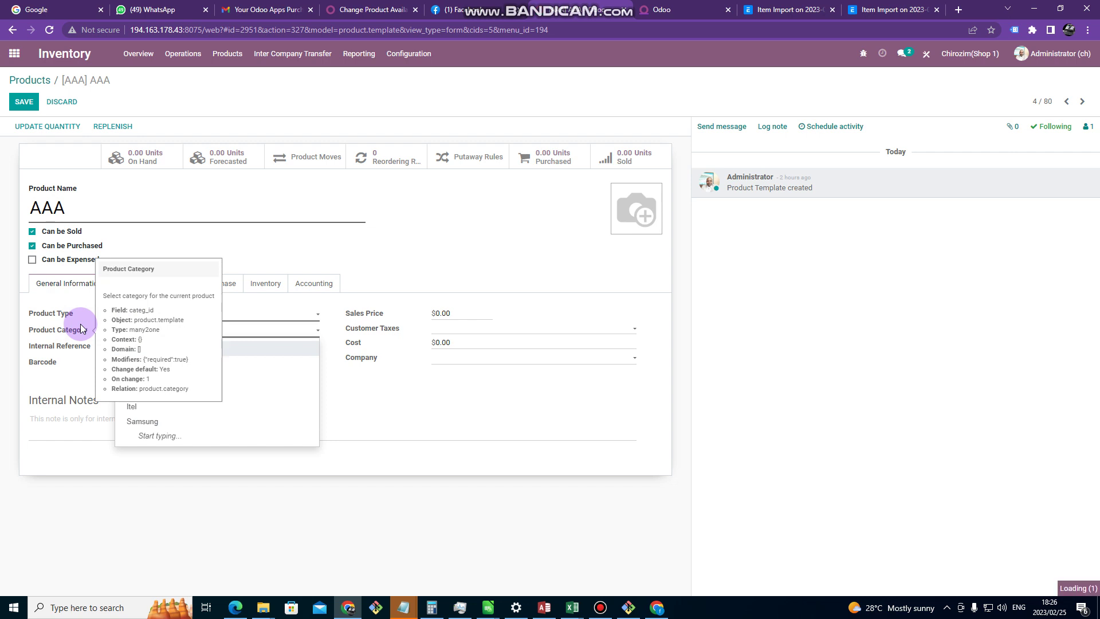
text(ACC)
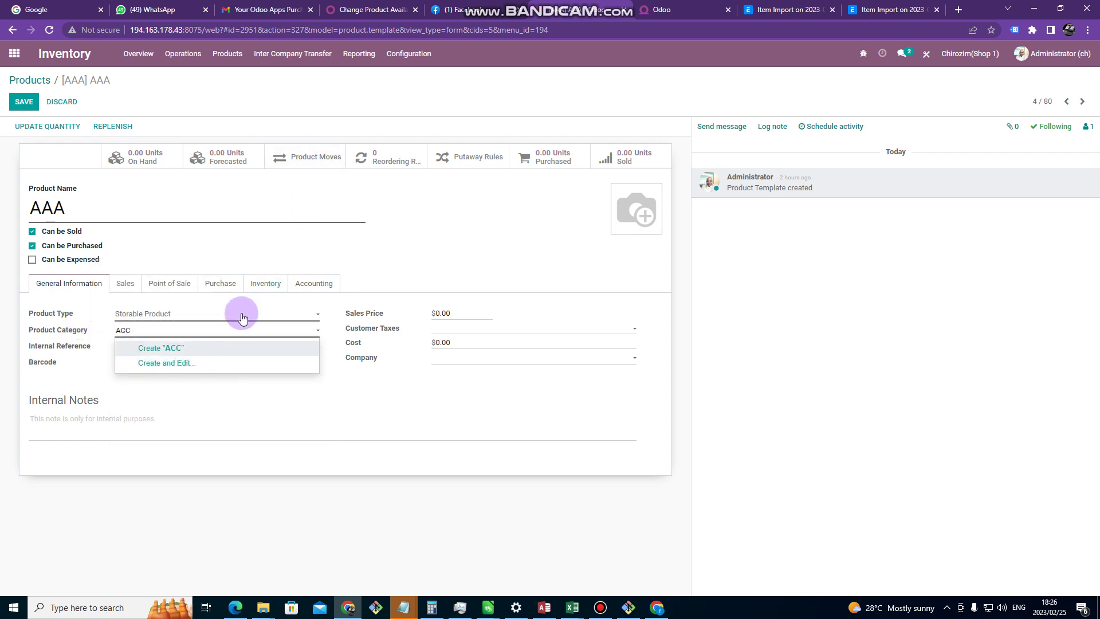
text(ccessories)
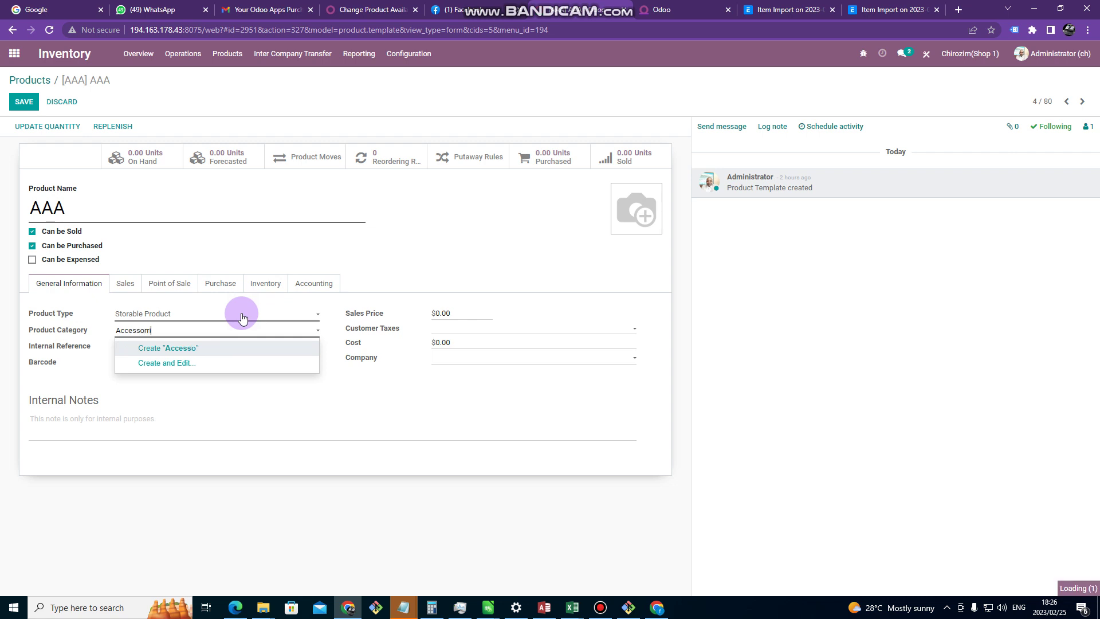
click(217, 351)
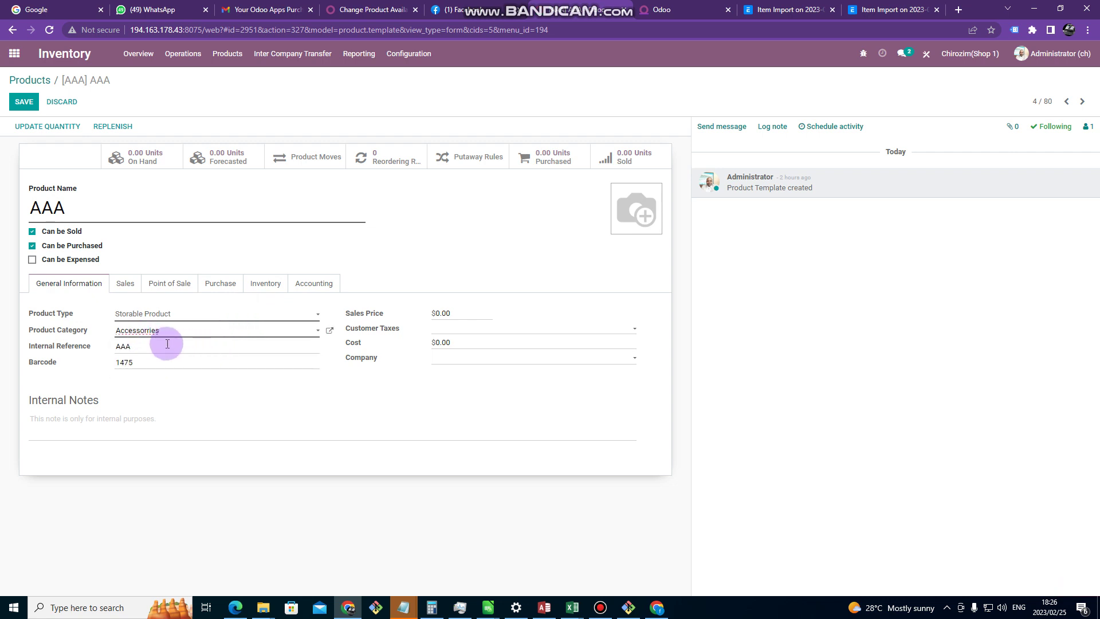
click(207, 327)
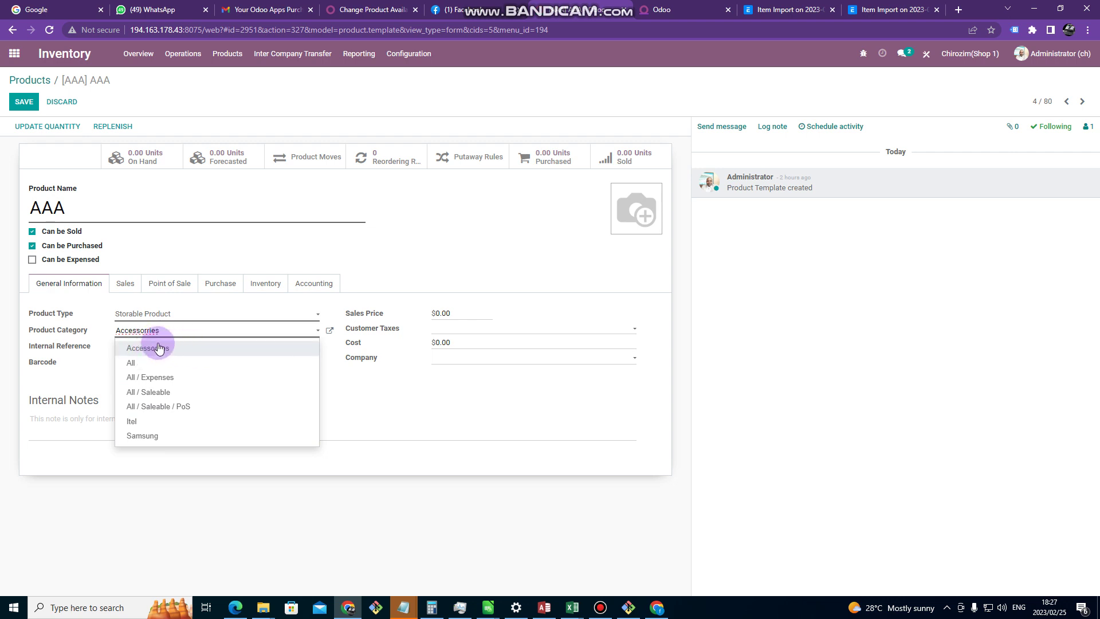
click(249, 258)
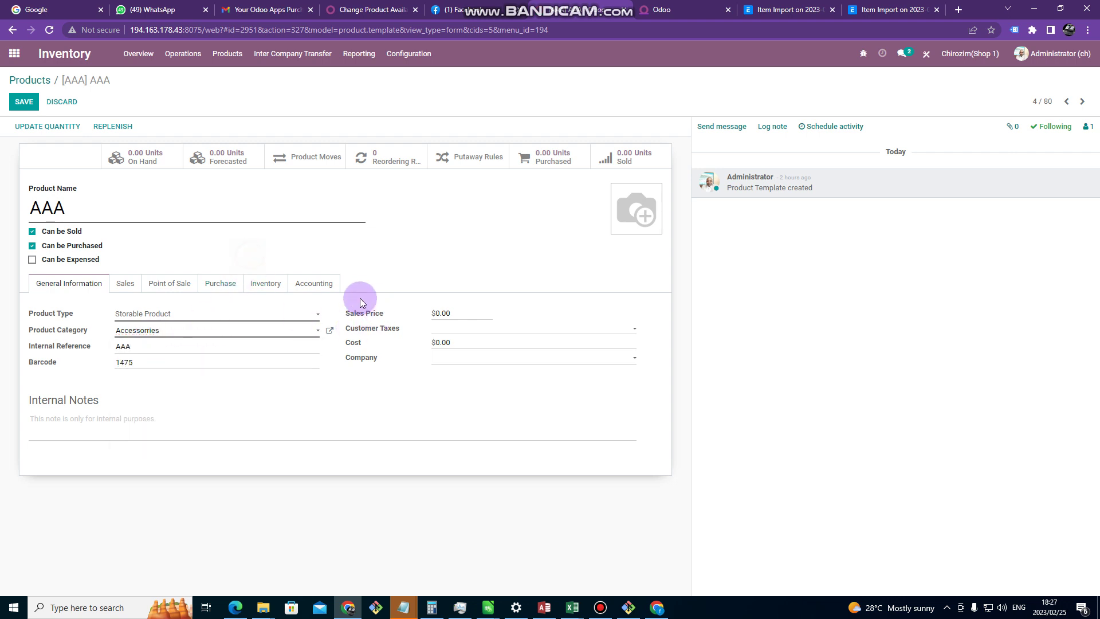